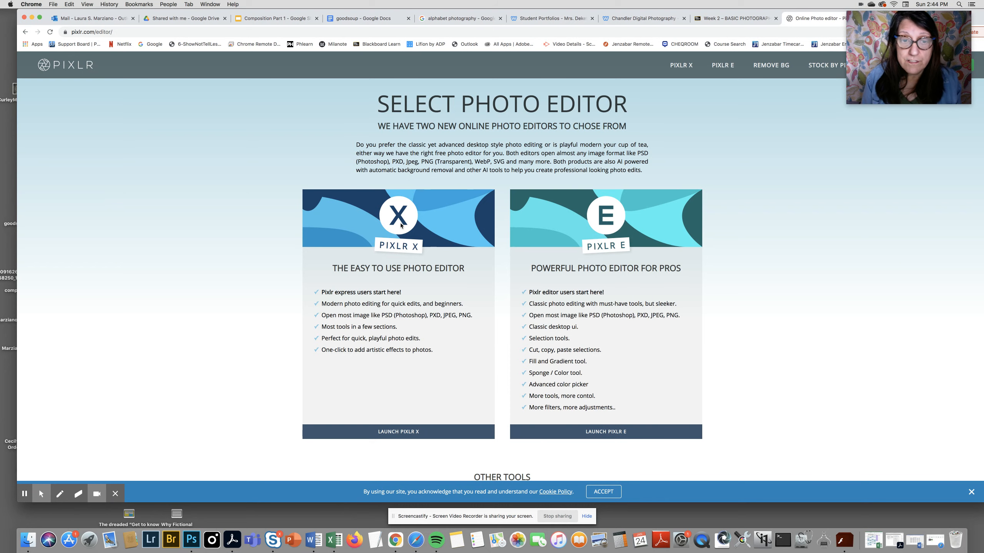
Launch Pixlr X and create a new blank canvas 4000 px wide and 1000 px high
left_click(398, 432)
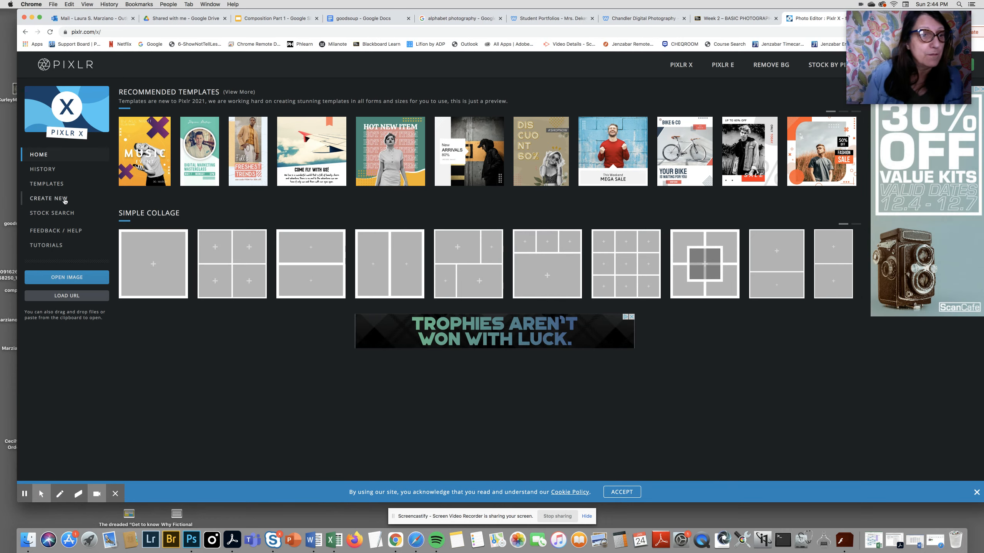
left_click(55, 199)
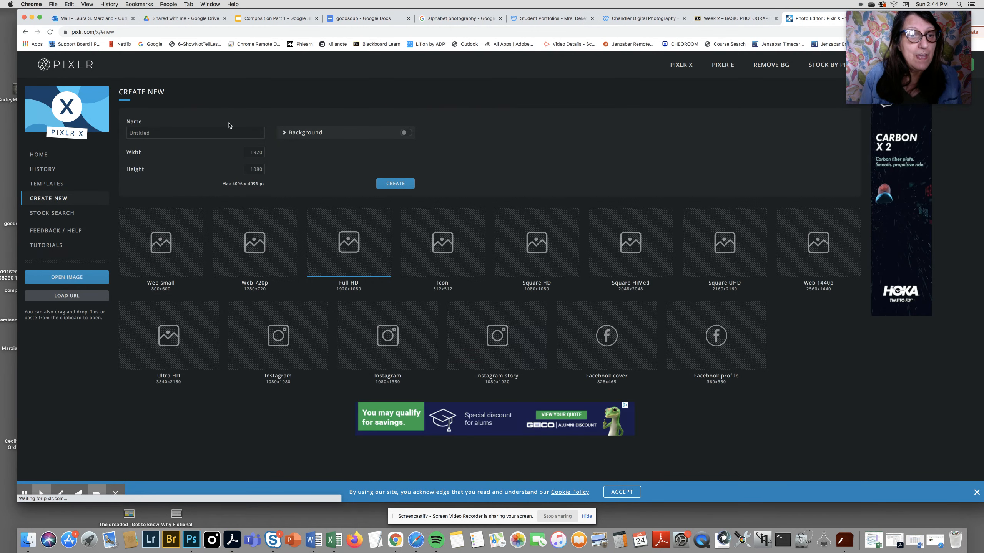
left_click(259, 154)
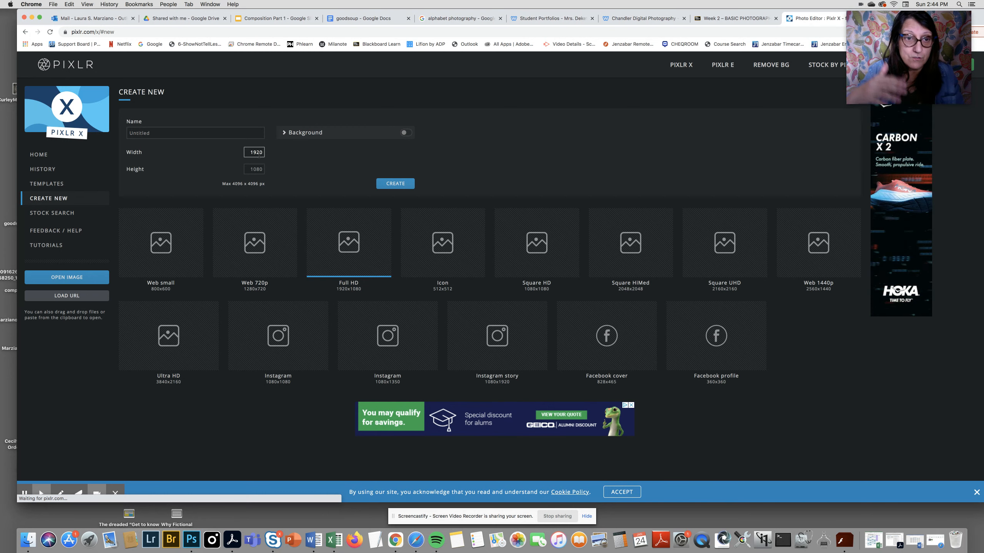
left_click(249, 170)
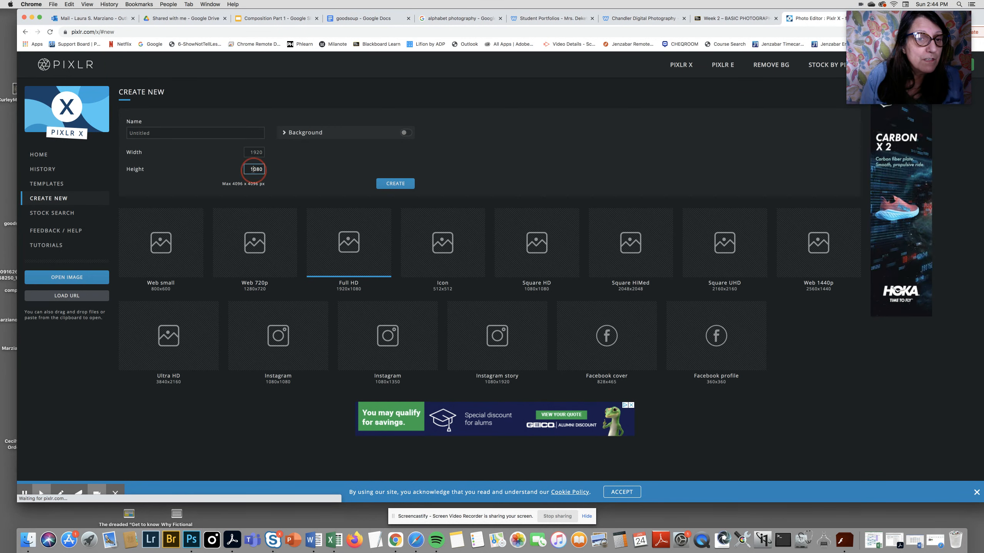
left_click_drag(250, 170, 288, 170)
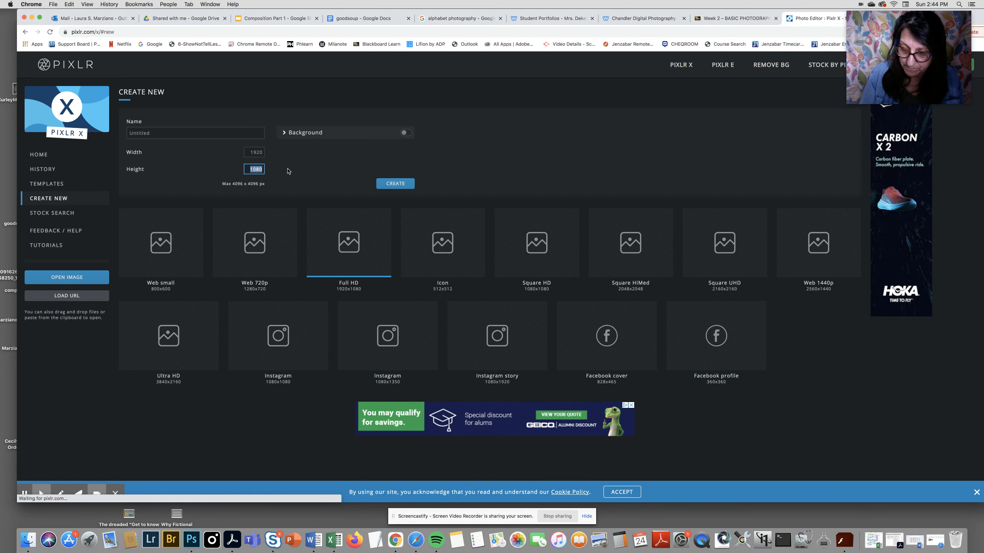
type("1000")
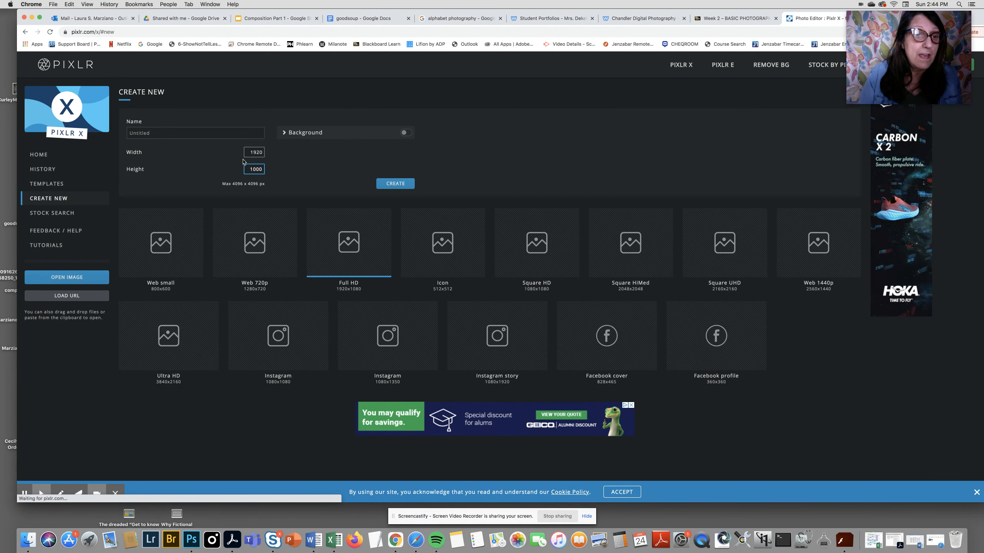
left_click_drag(248, 151, 292, 154)
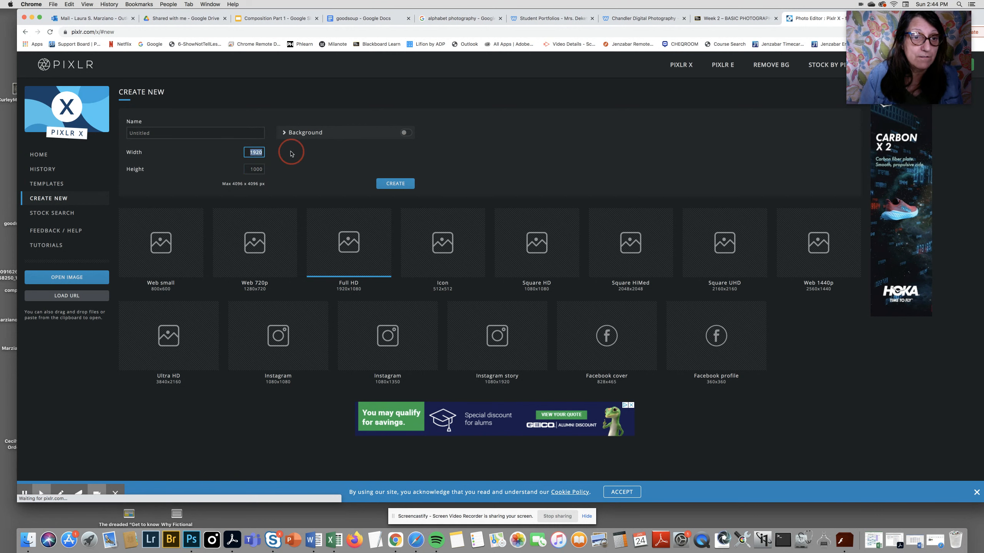
type("4000")
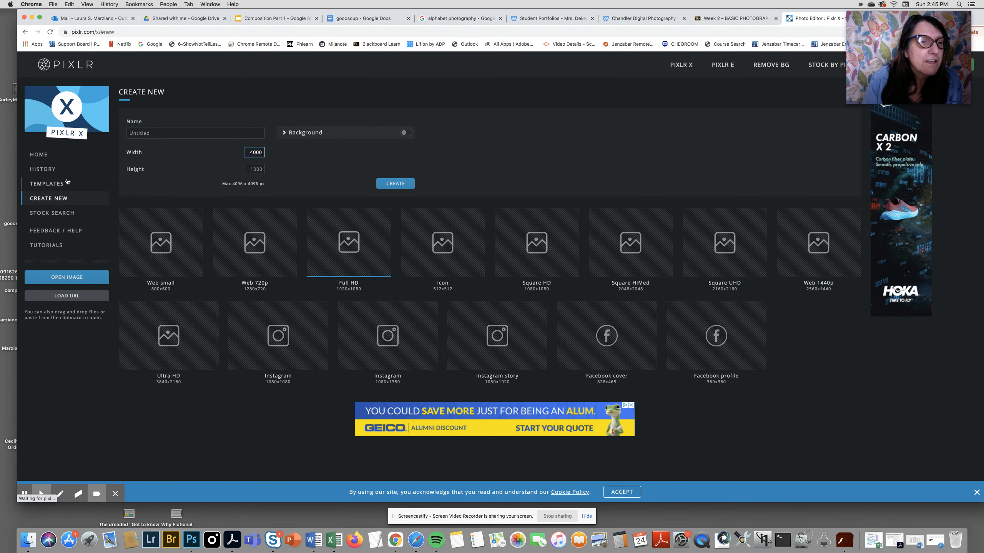
left_click(395, 184)
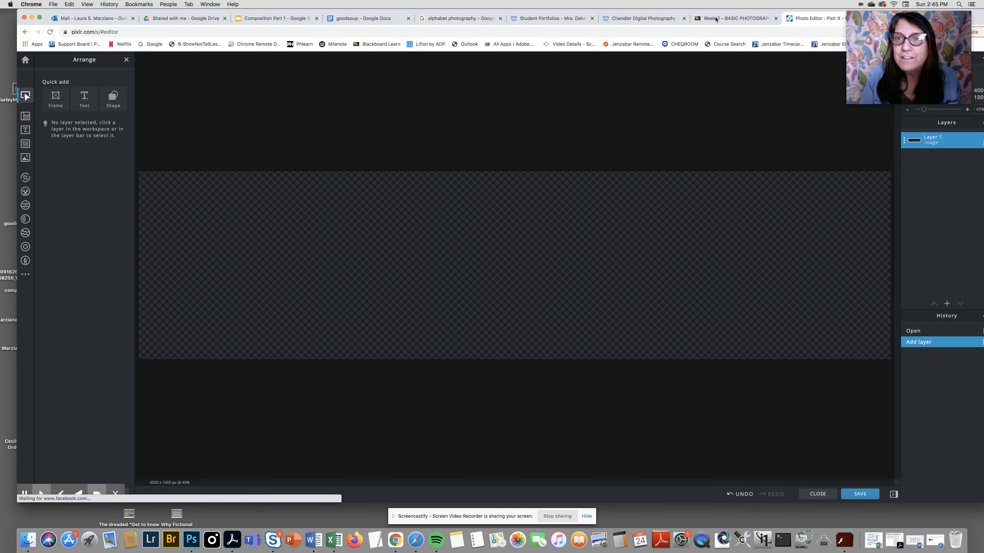
Reposition the browser window to uncover the Finder window, and bring the Alphabets folder forward with its file list in view
left_click_drag(934, 21, 969, 444)
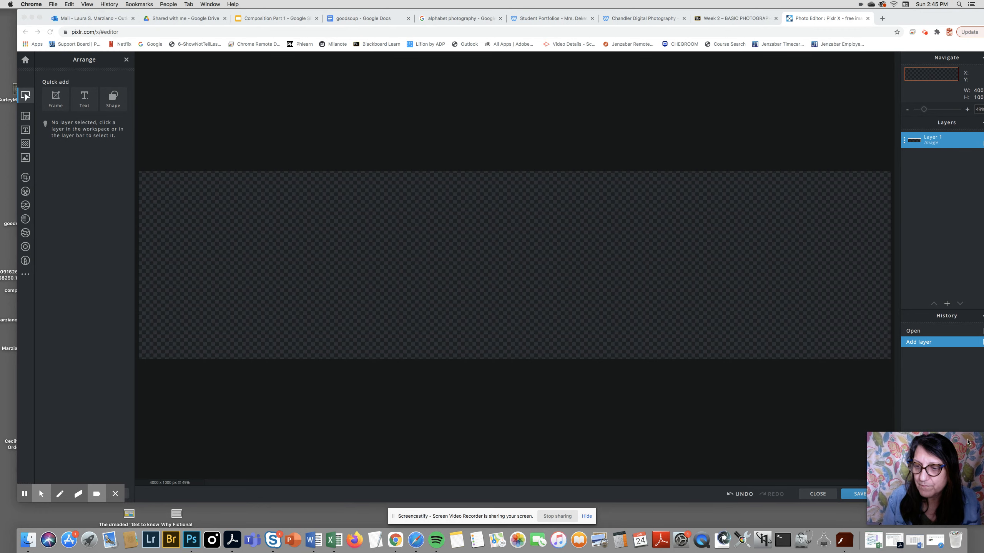
double_click(905, 19)
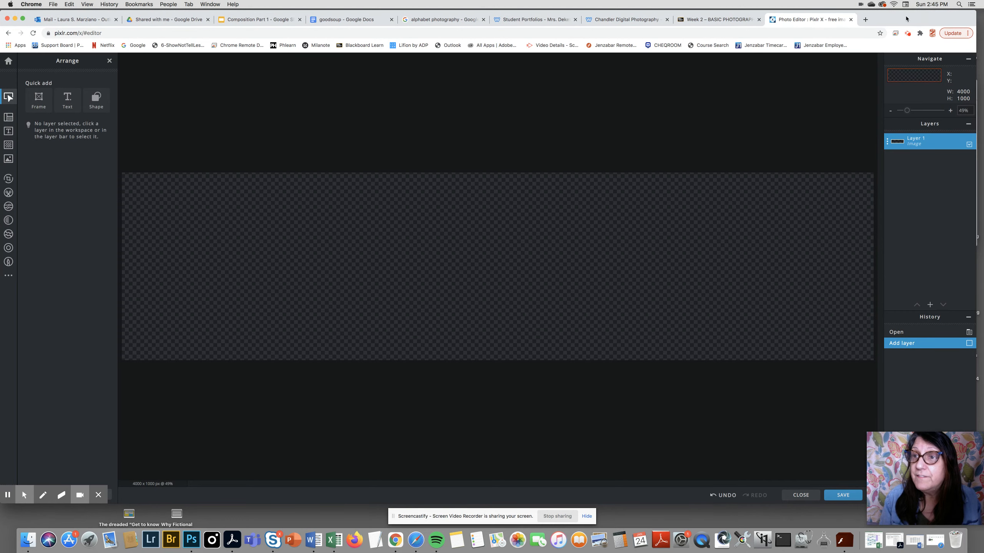
left_click_drag(907, 17, 867, 18)
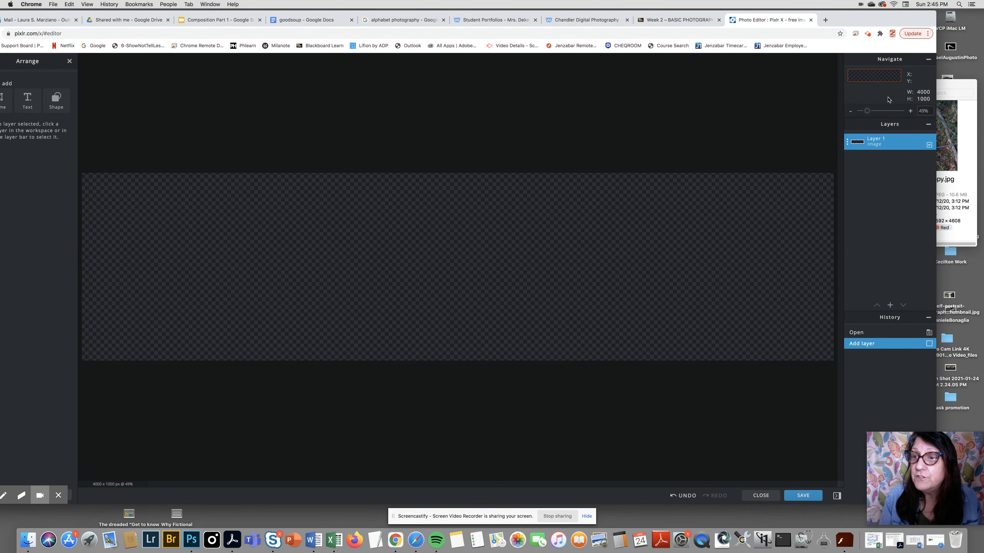
left_click(940, 116)
left_click_drag(742, 96, 784, 88)
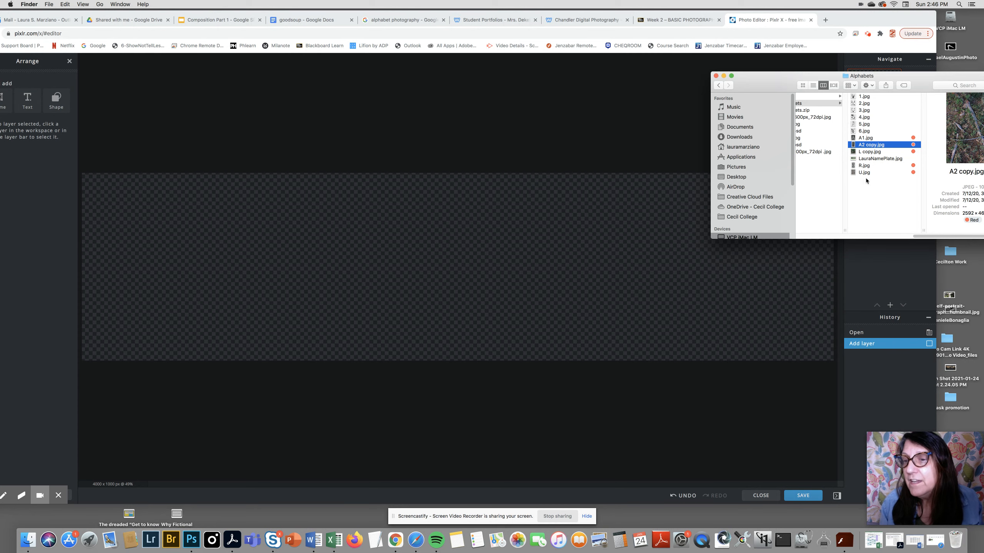
Add L copy.jpg from the Alphabets folder to the current document as a layer
left_click(870, 152)
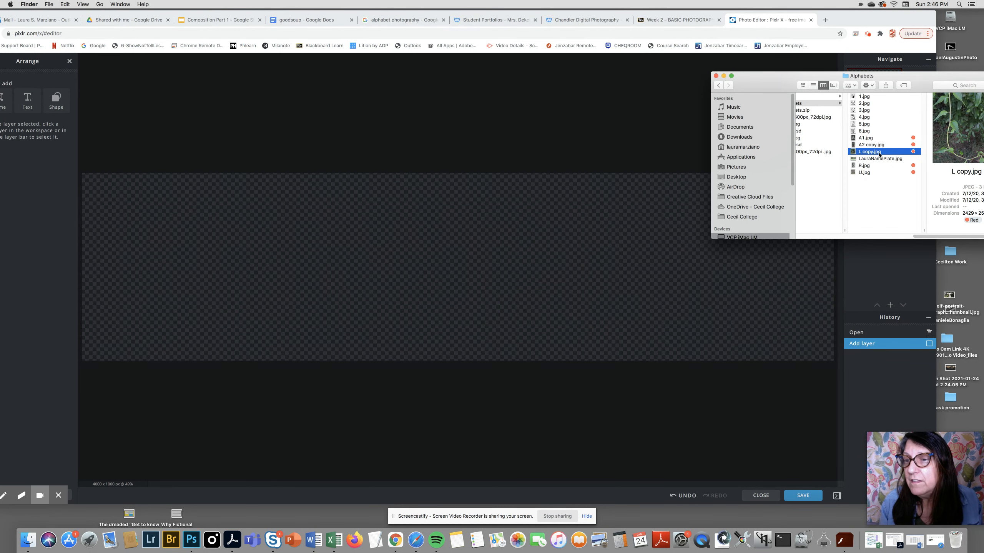
left_click_drag(877, 153, 288, 271)
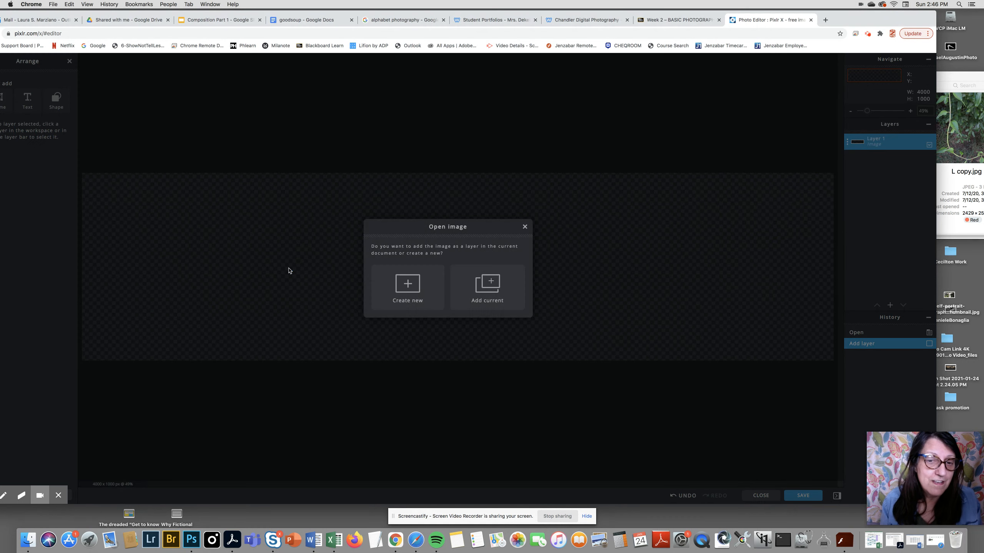
left_click(493, 285)
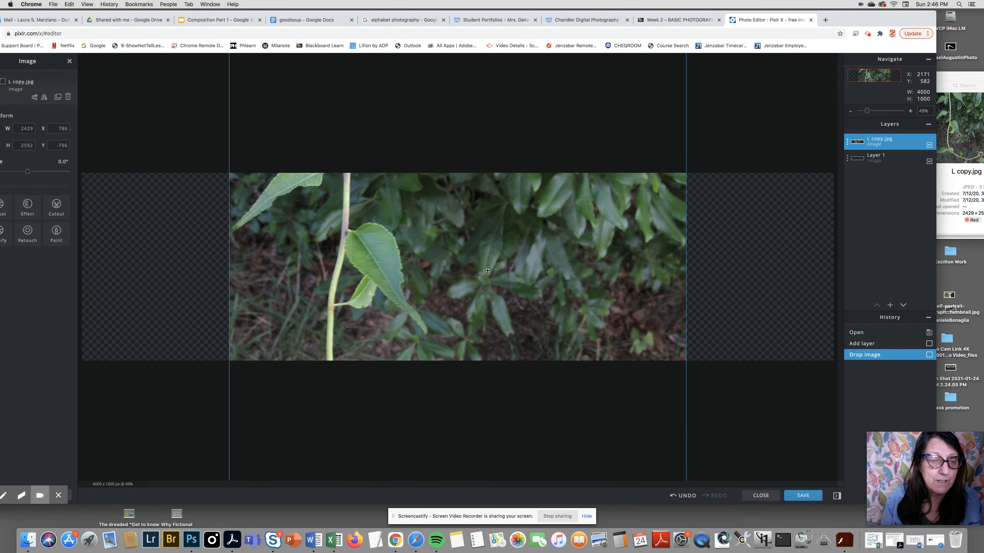
Scale the L photo down to the canvas height, about 1000 px, and align it with the canvas's left edge
left_click_drag(584, 145, 550, 241)
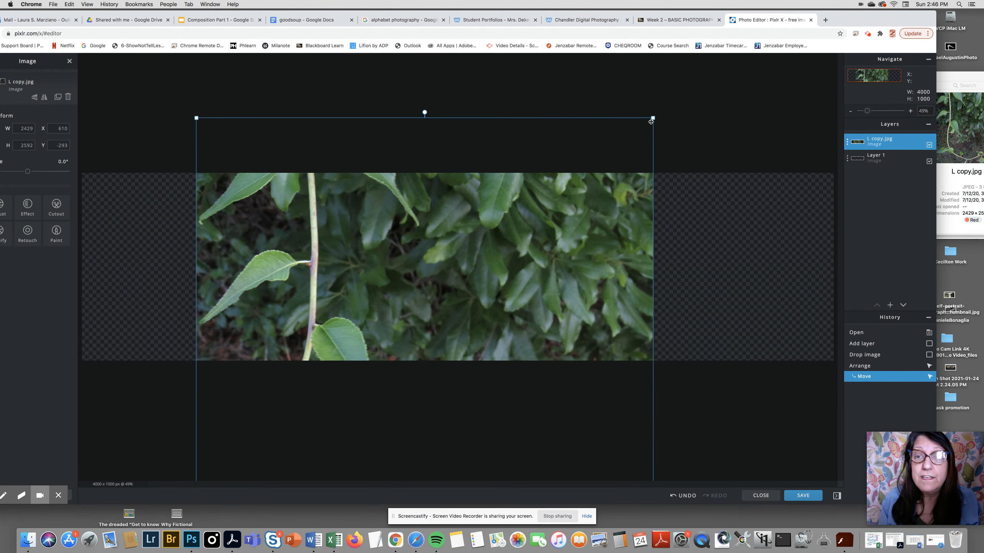
left_click_drag(653, 117, 456, 199)
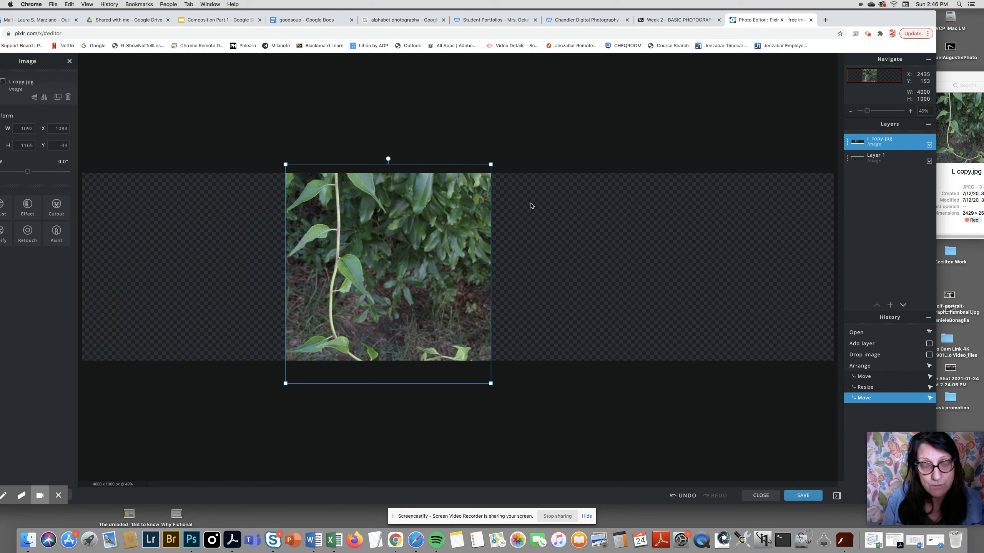
left_click_drag(491, 383, 472, 364)
left_click_drag(471, 165, 463, 173)
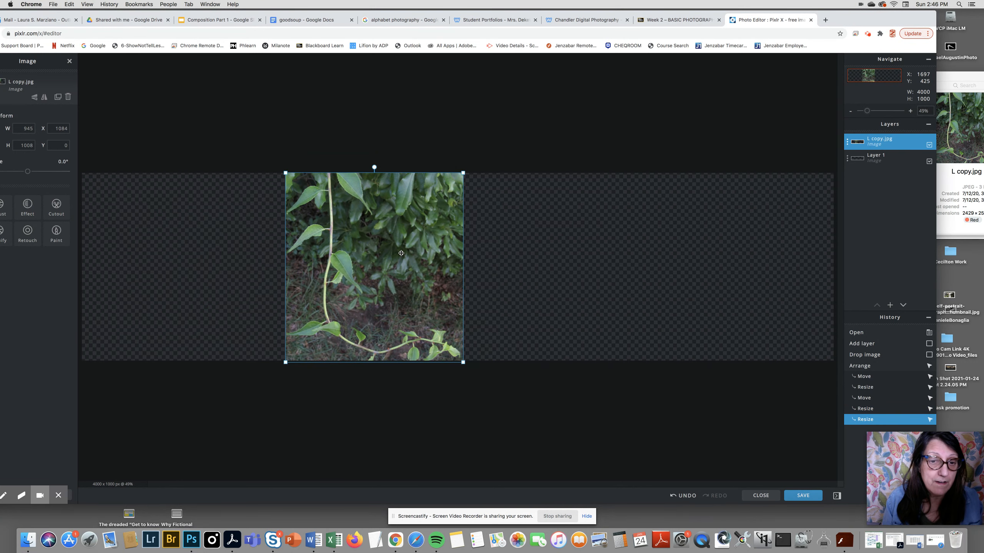
left_click_drag(401, 253, 200, 254)
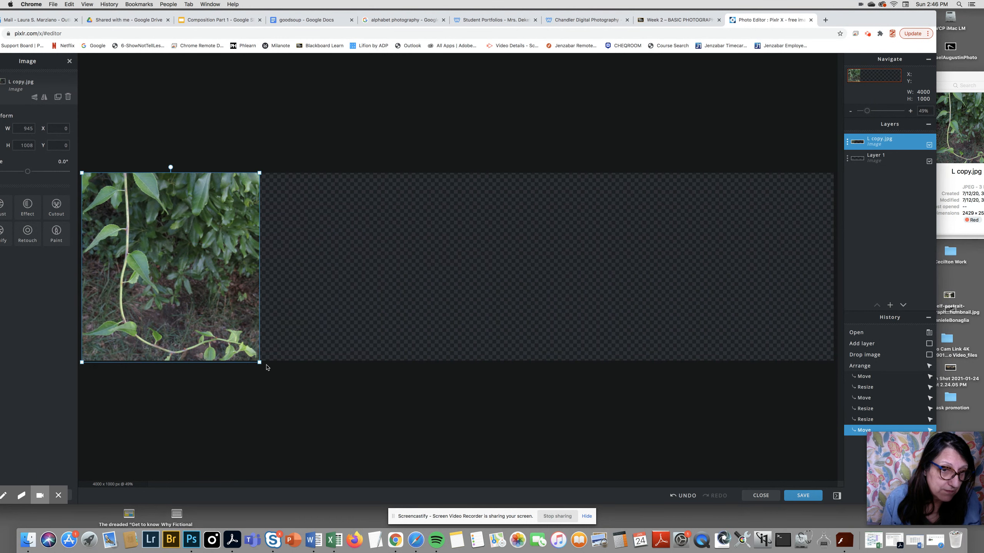
left_click_drag(260, 365, 258, 362)
left_click(755, 252)
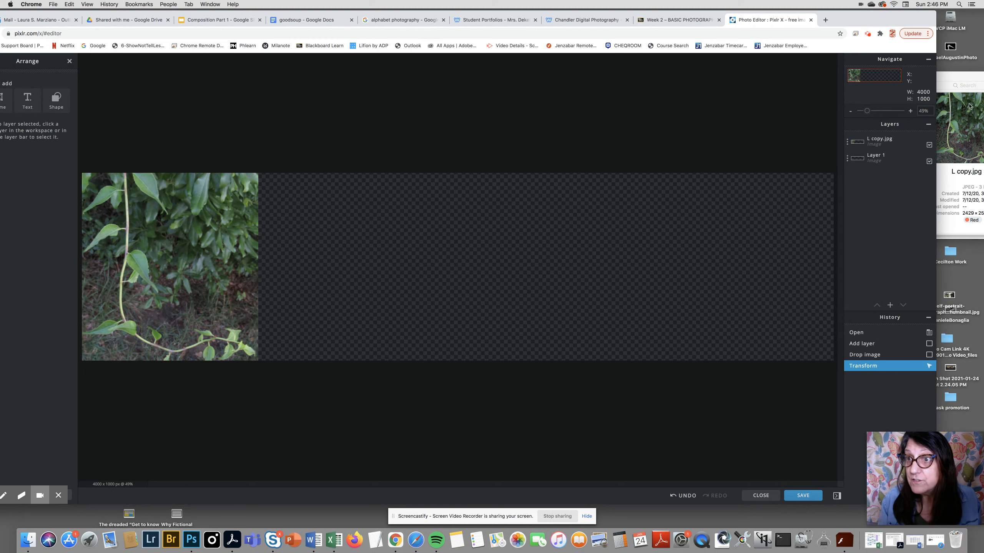
Add A1.jpg from the Alphabets folder to the current document as a layer
left_click(955, 194)
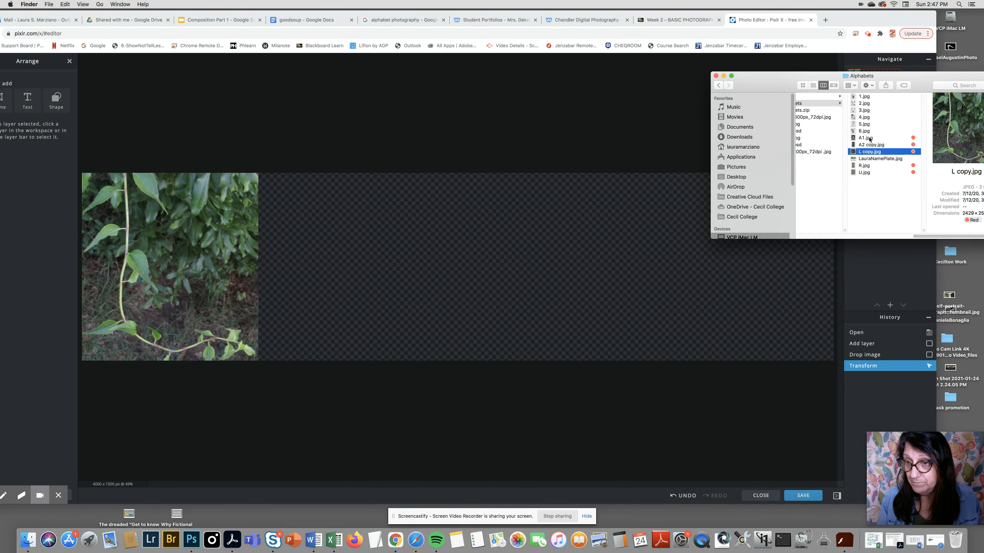
left_click_drag(868, 138, 368, 299)
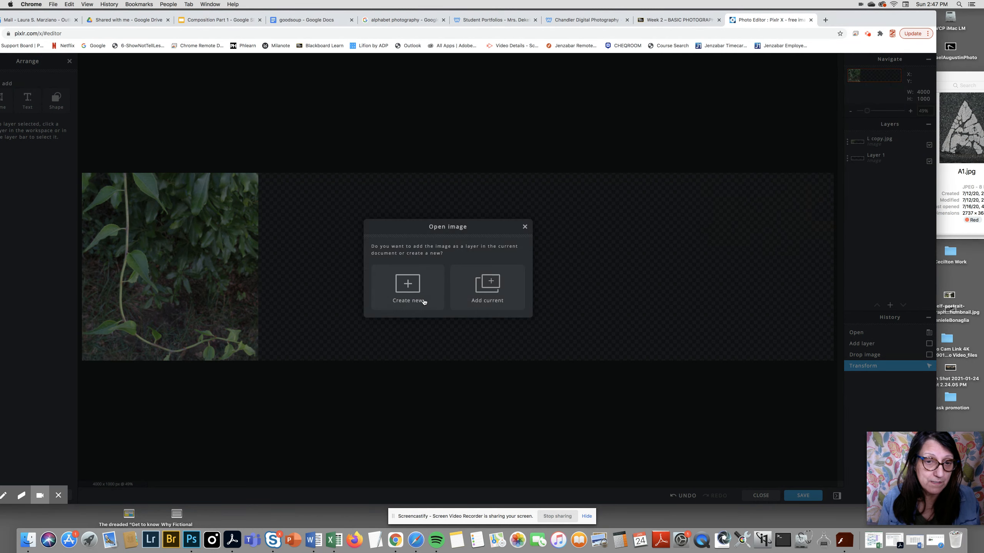
left_click(488, 286)
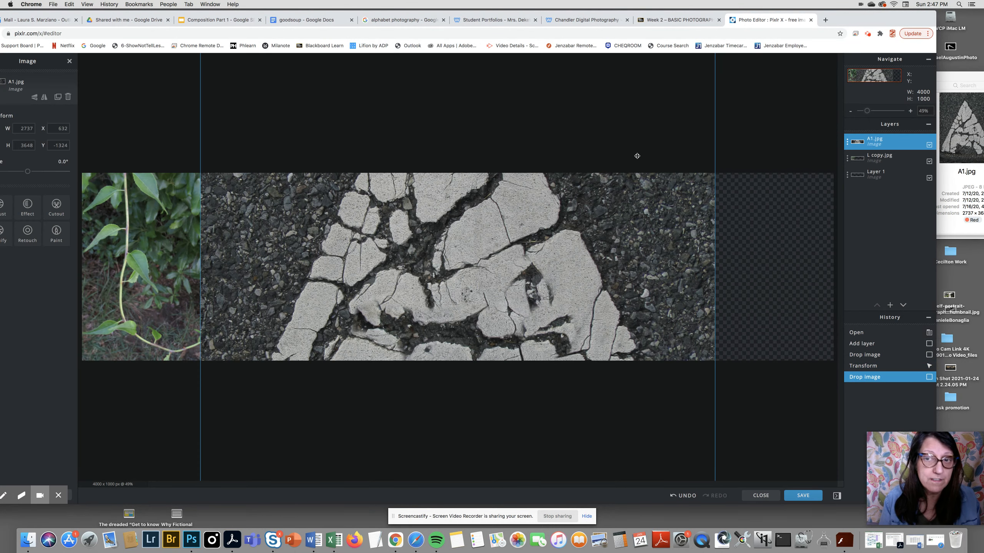
Scale the A photo to about 754 × 1005 px and place it directly to the right of the L photo
left_click_drag(572, 103, 641, 290)
left_click_drag(268, 107, 536, 301)
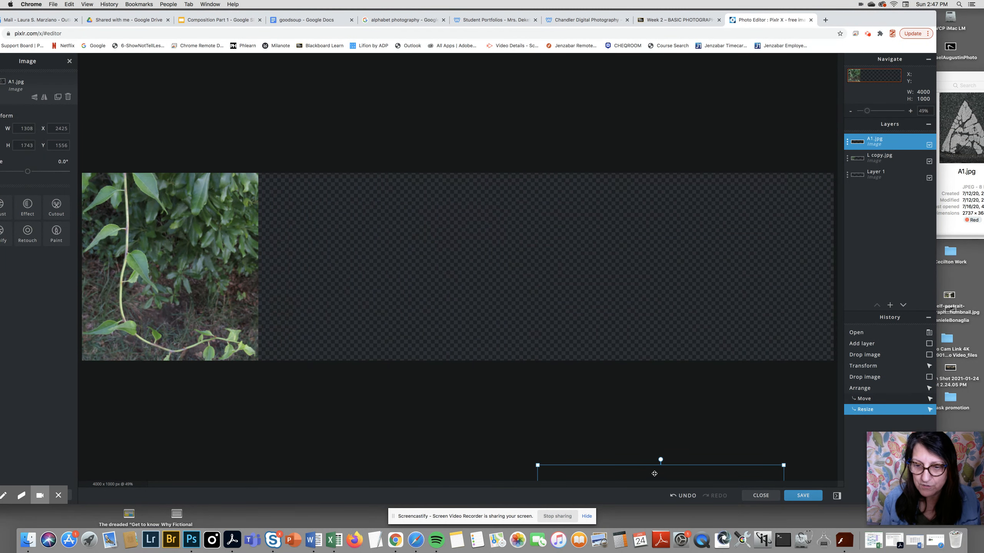
left_click_drag(652, 473, 374, 108)
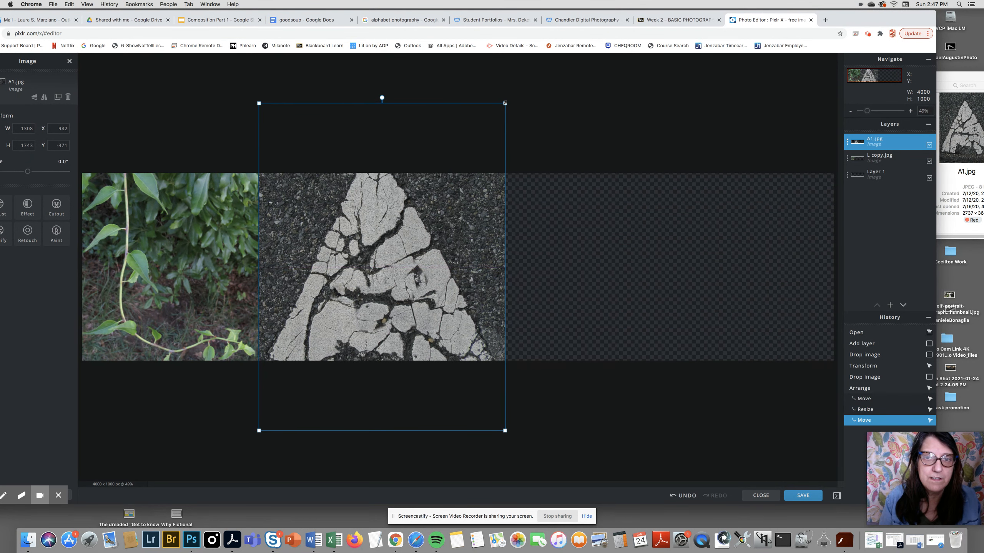
left_click_drag(505, 102, 453, 188)
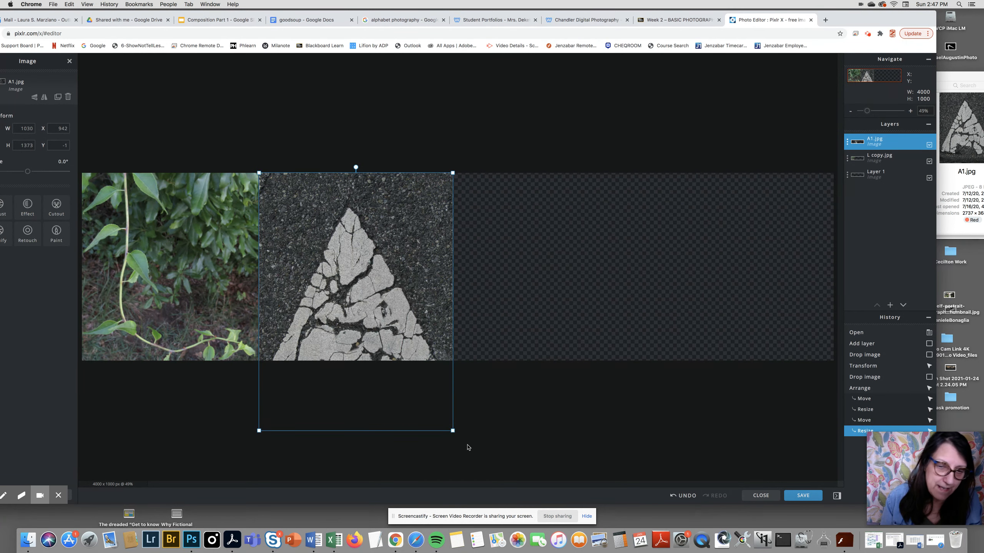
left_click_drag(452, 430, 400, 367)
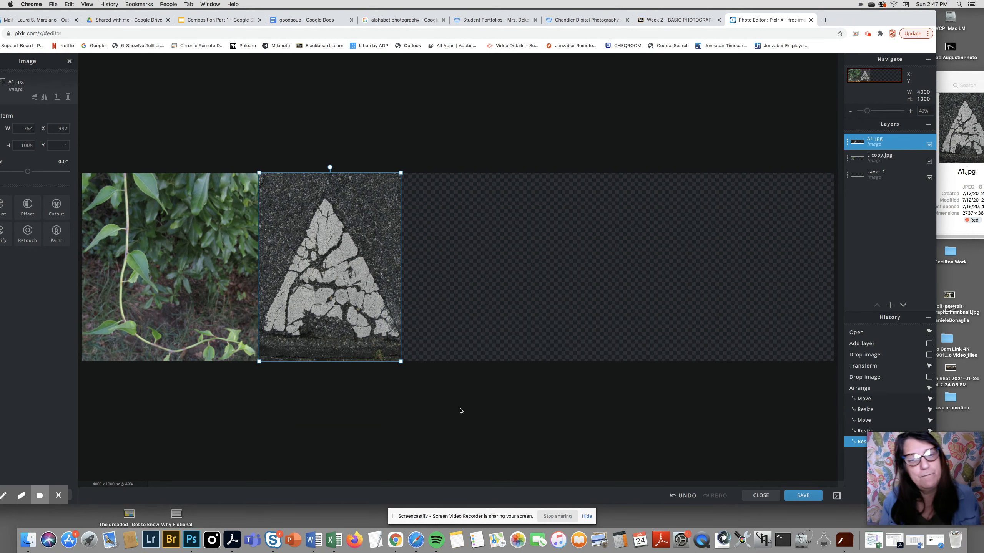
left_click(498, 289)
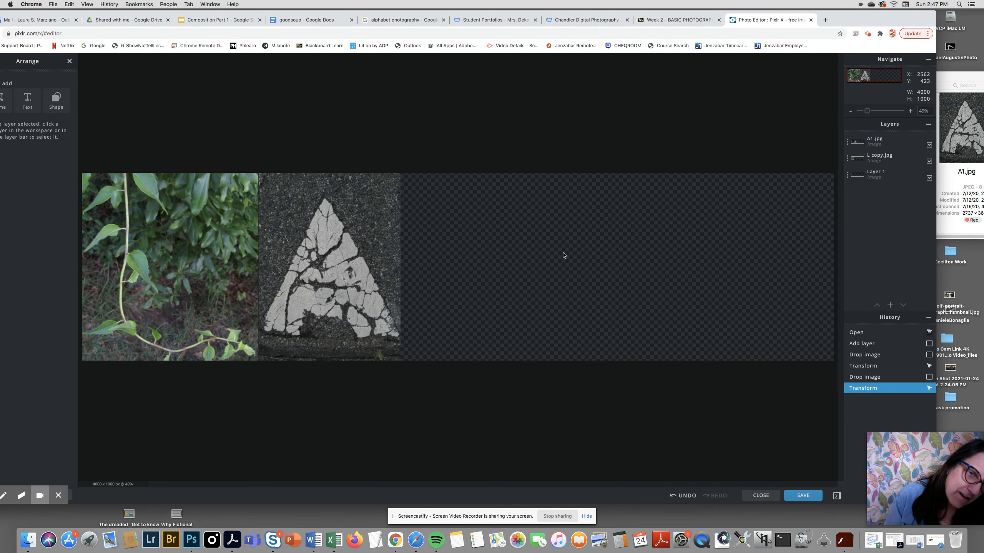
Nudge the A photo 2 px left, to X 940, against the L photo
left_click(391, 269)
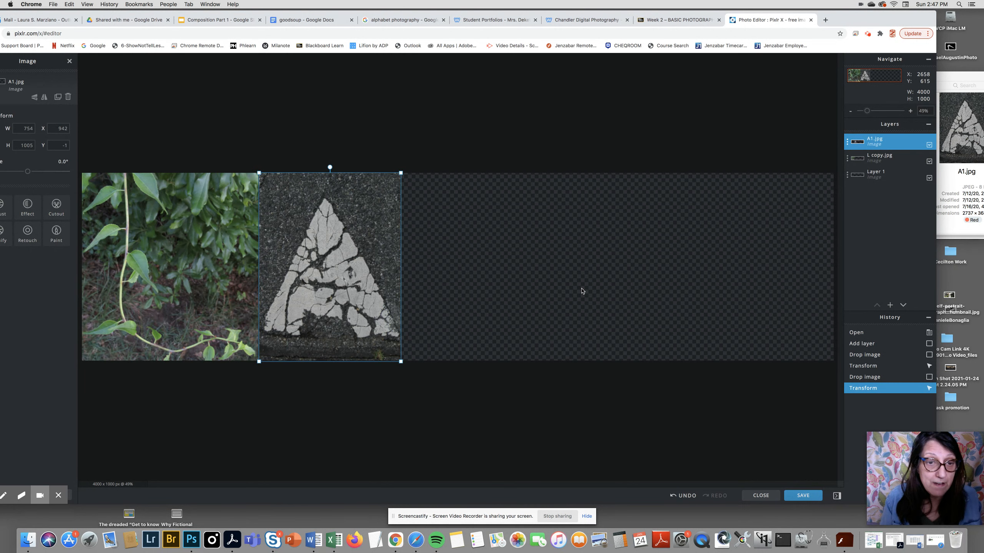
key("Left")
key("Left")
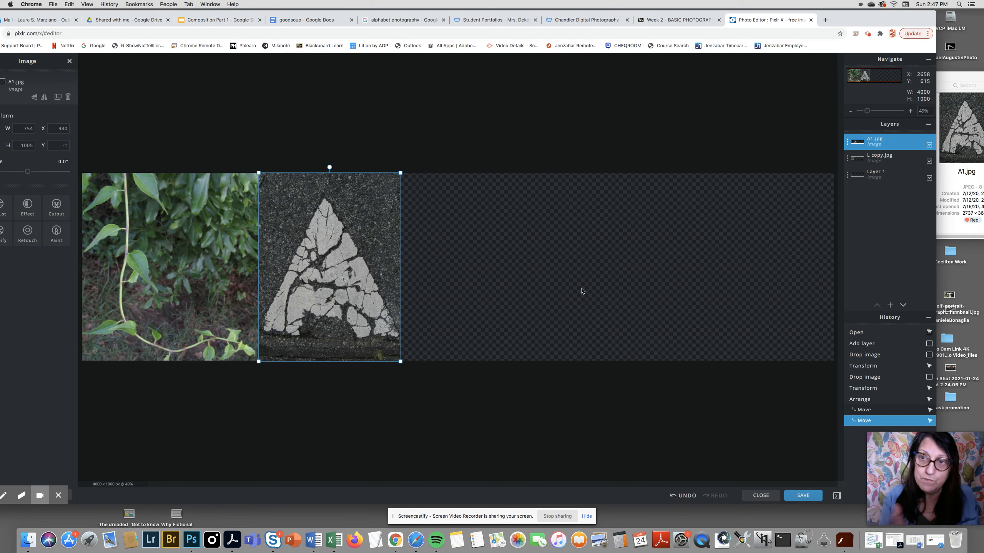
left_click(625, 273)
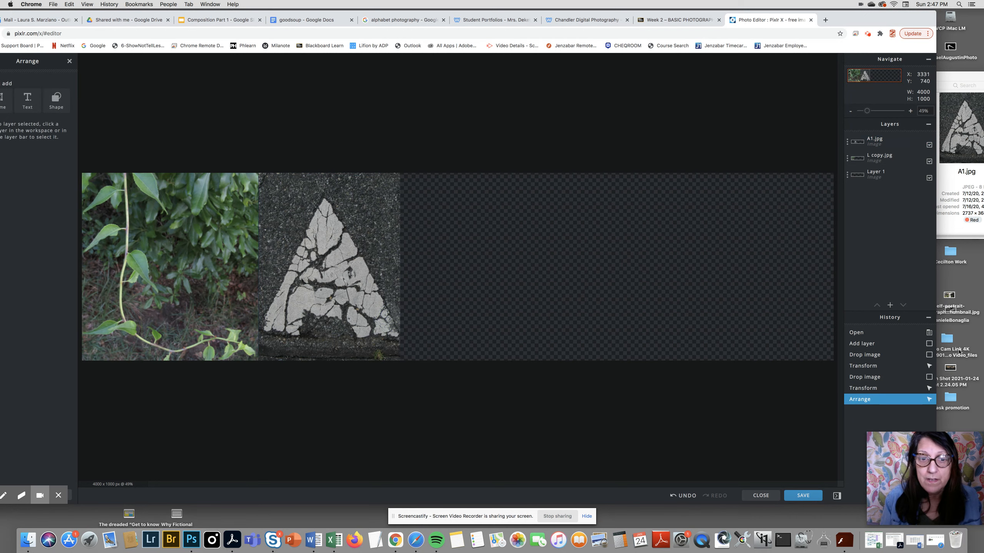
Add U.jpg from the Alphabets folder to the current document as a layer
left_click(946, 177)
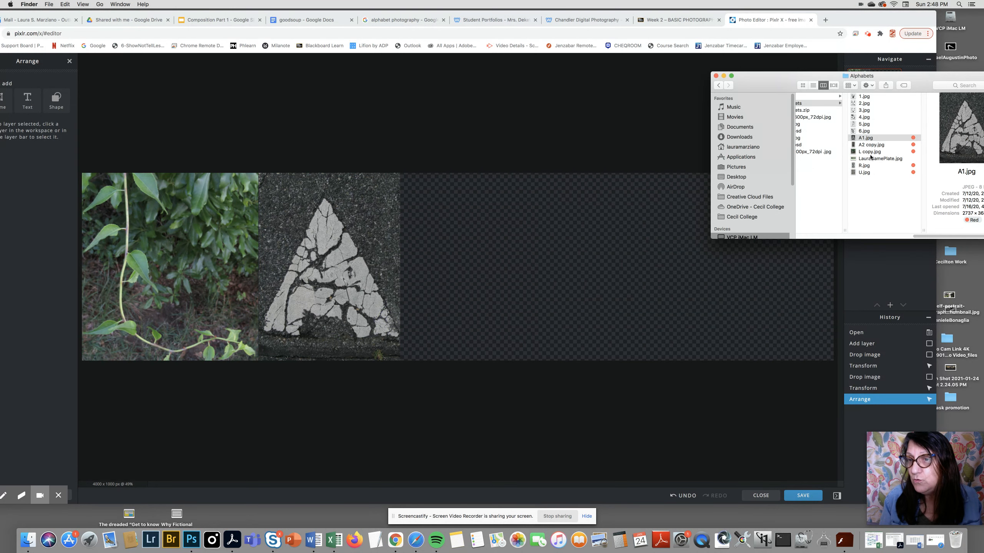
left_click_drag(864, 176, 503, 232)
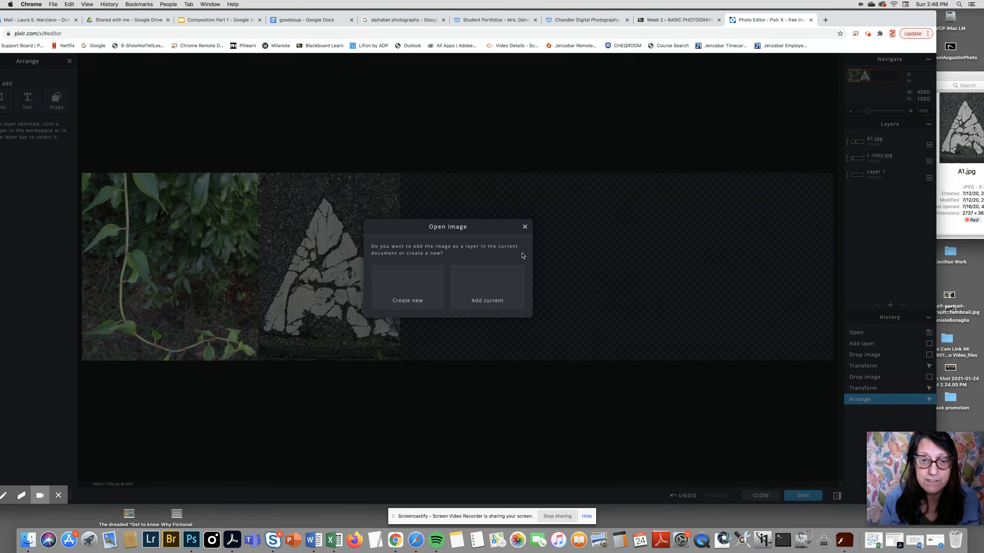
left_click(488, 288)
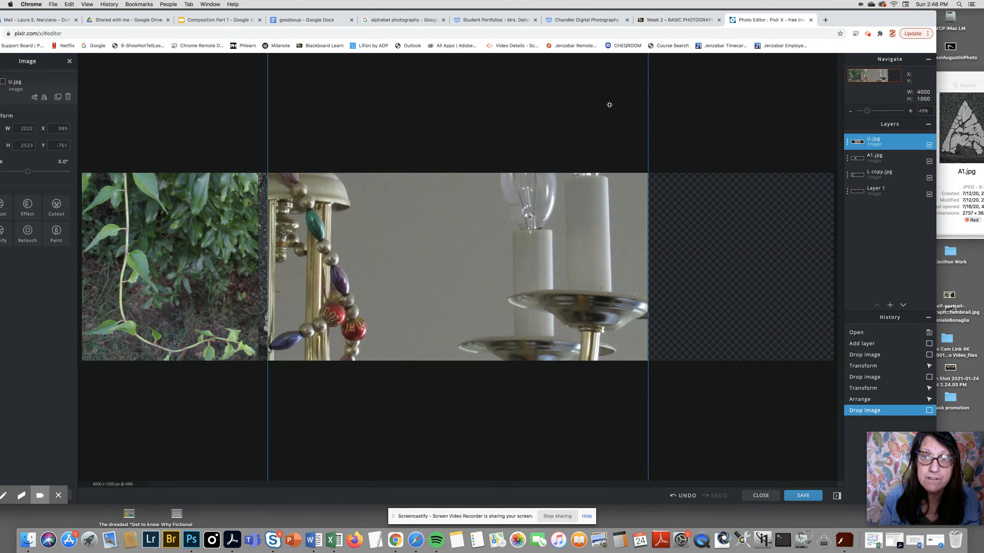
Scale the U photo down to about the canvas height and place it against the A photo at X 1695, Y 0
left_click_drag(382, 85, 528, 155)
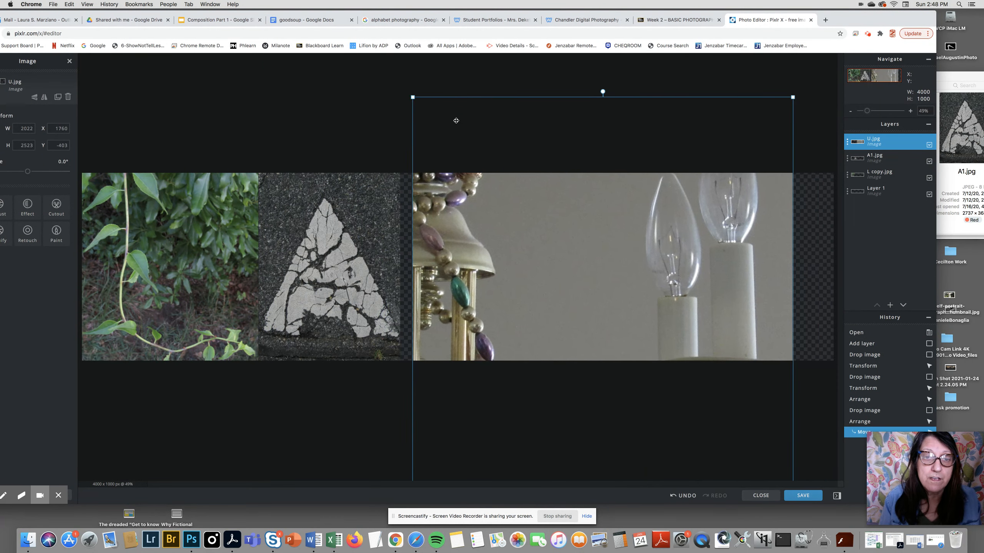
left_click_drag(411, 98, 461, 217)
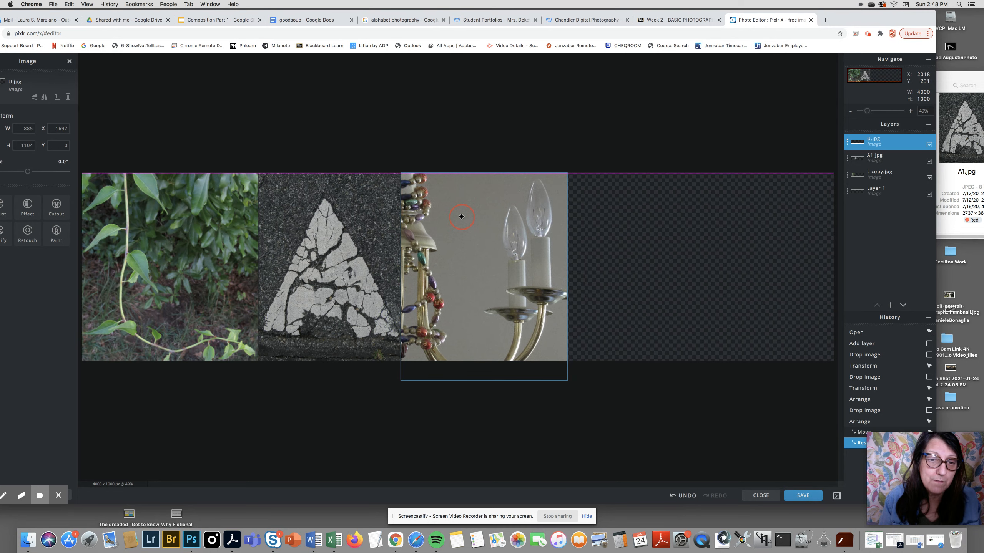
left_click_drag(461, 217, 460, 217)
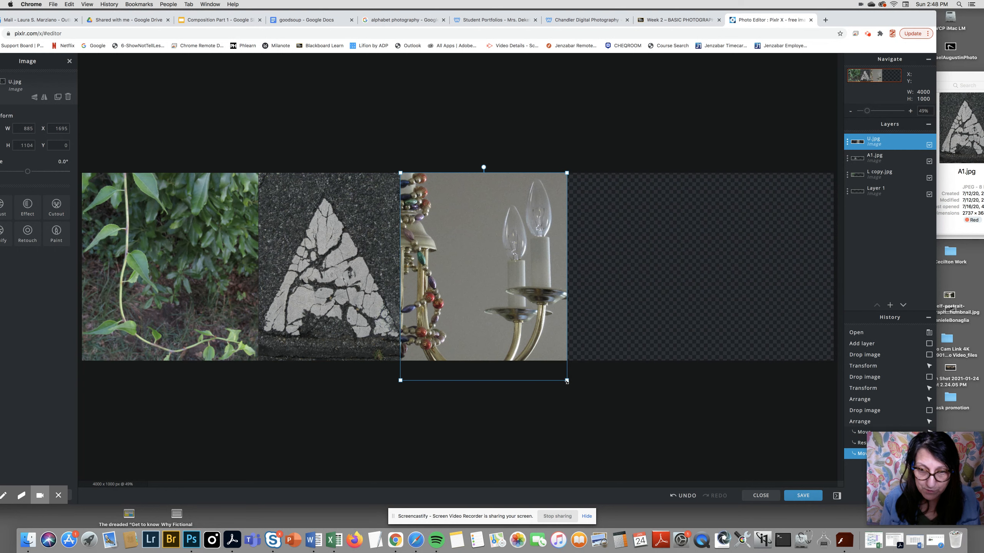
left_click_drag(567, 380, 552, 362)
left_click(669, 314)
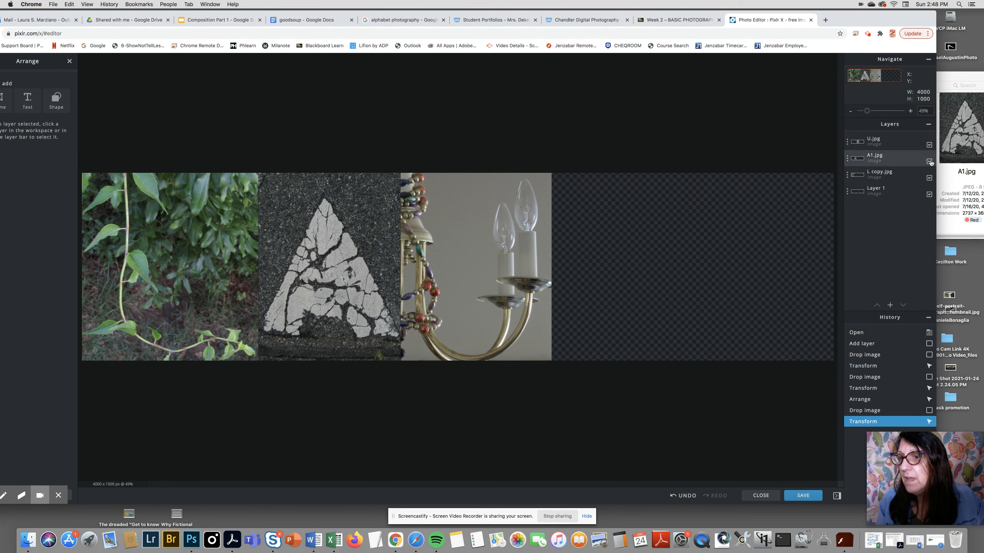
Add R.jpg from the Alphabets folder to the current document as a layer, directly to the right of the U photo
left_click(966, 161)
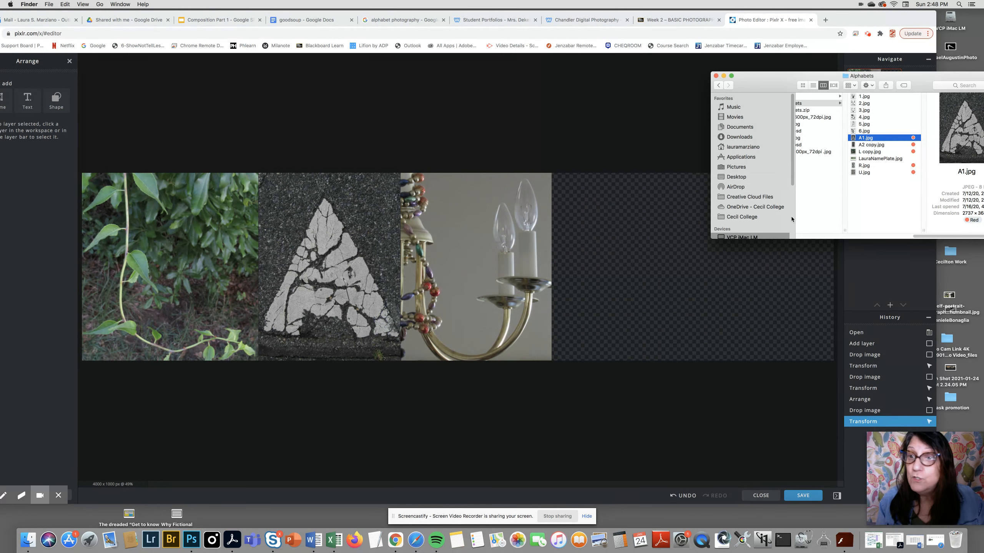
left_click(876, 166)
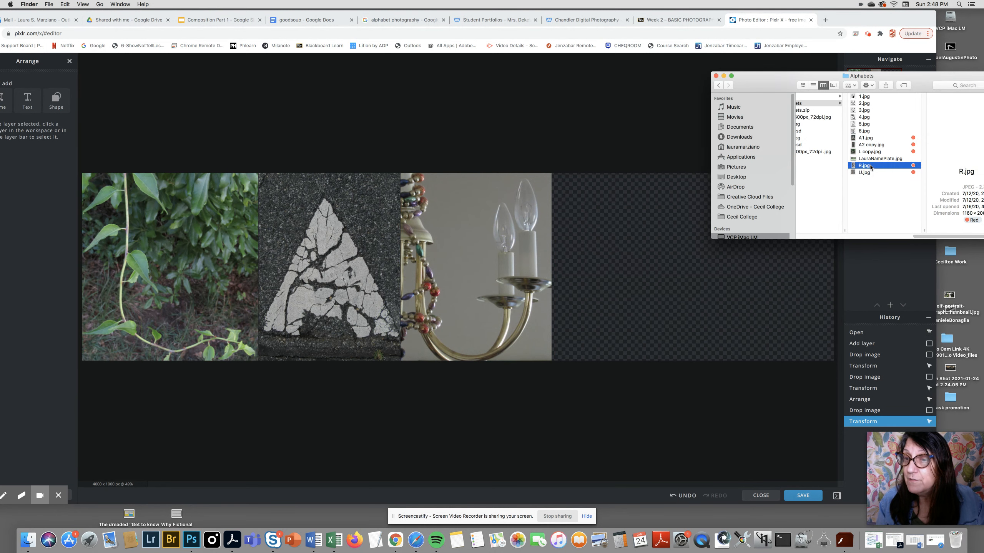
left_click_drag(892, 168, 621, 321)
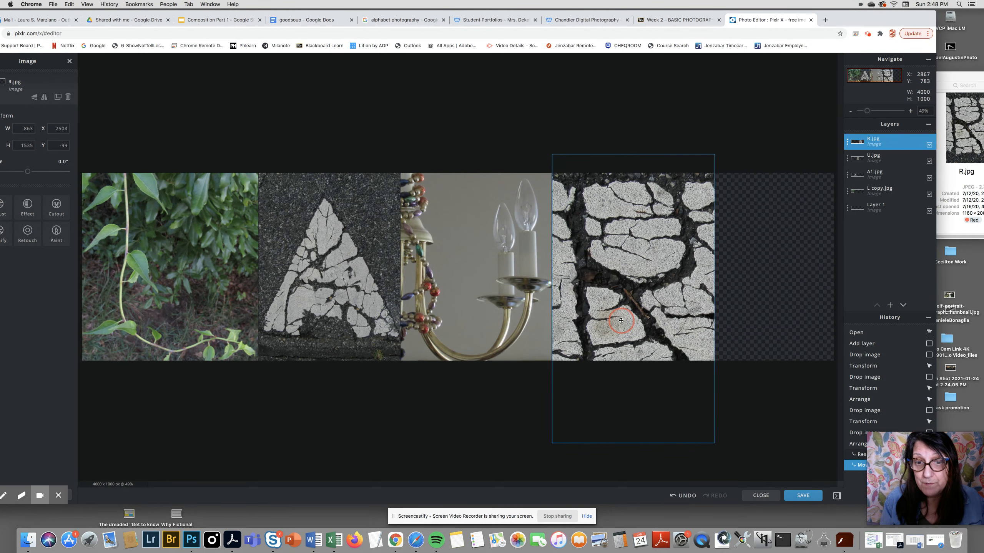
Scale the R photo to about 712 × 1267 px, keeping it beside the U photo at X 2504, Y -99
left_click_drag(715, 443, 668, 351)
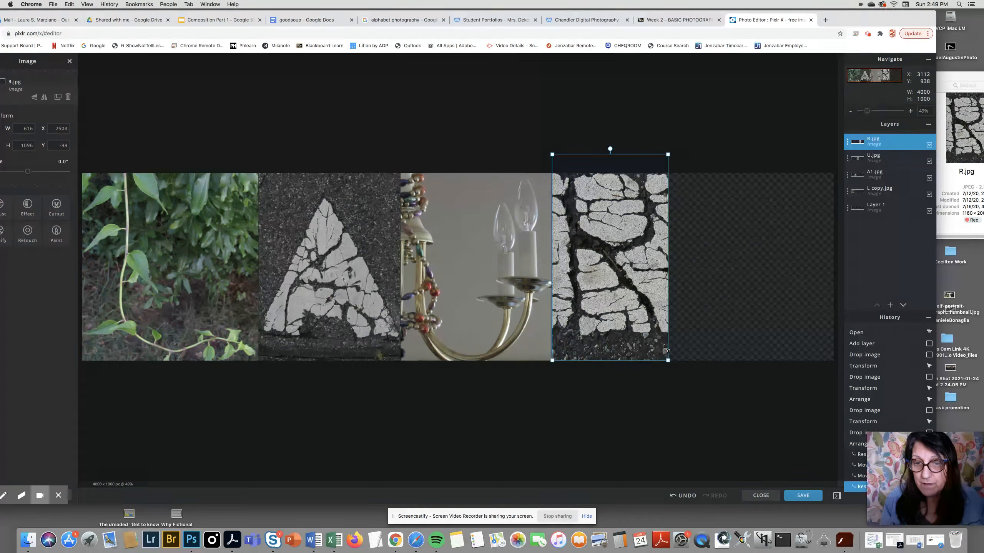
left_click_drag(668, 351, 679, 378)
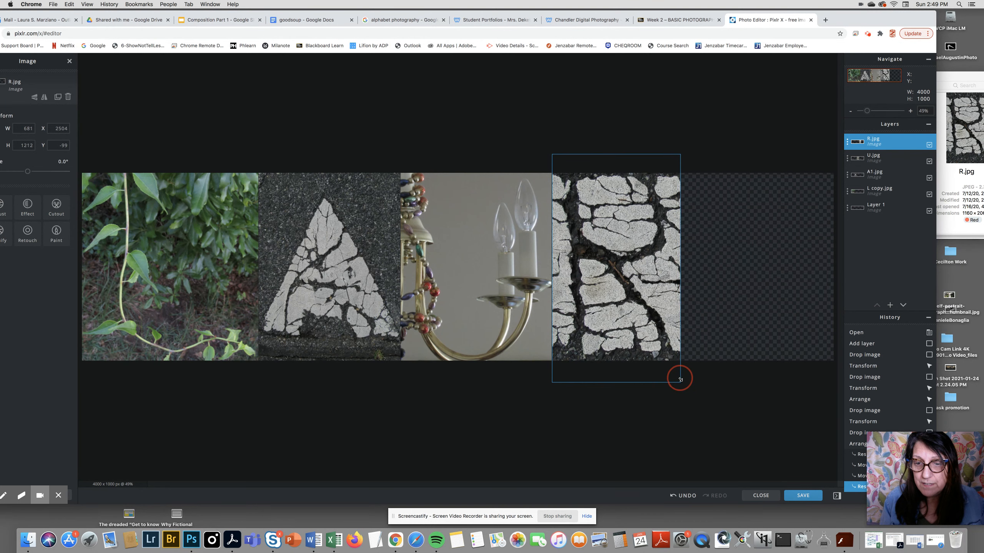
left_click_drag(679, 378, 685, 383)
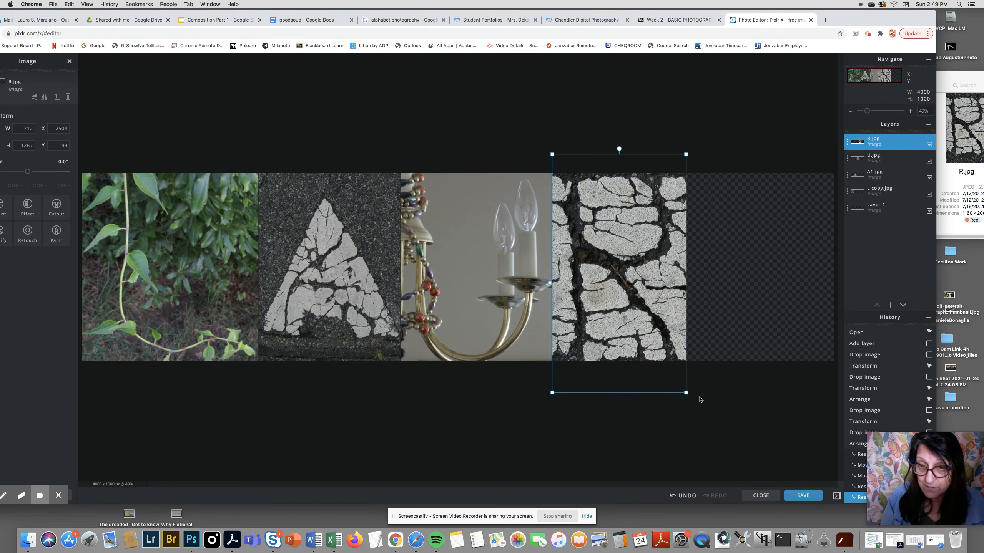
left_click(773, 321)
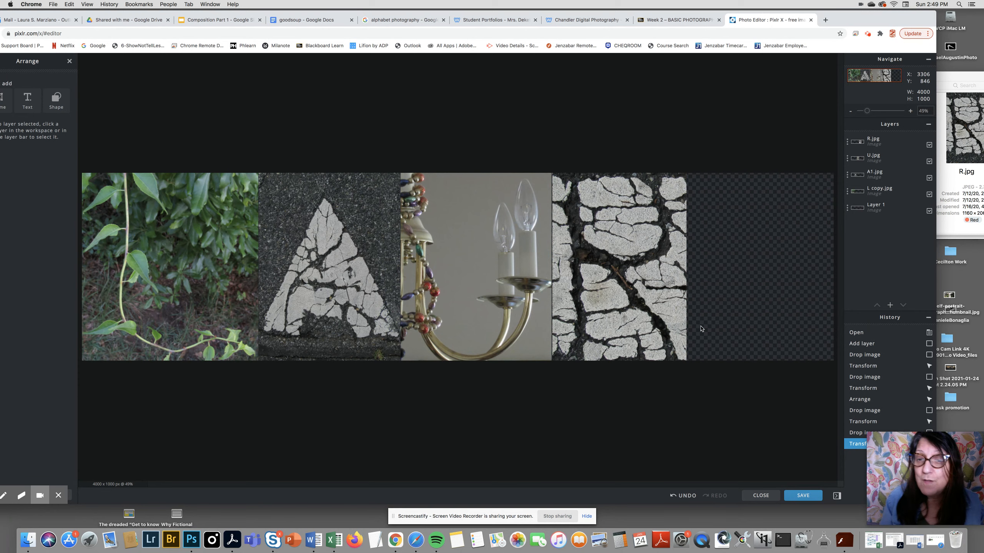
Add A2 copy.jpg from the Alphabets folder to the current document as a layer
left_click(948, 227)
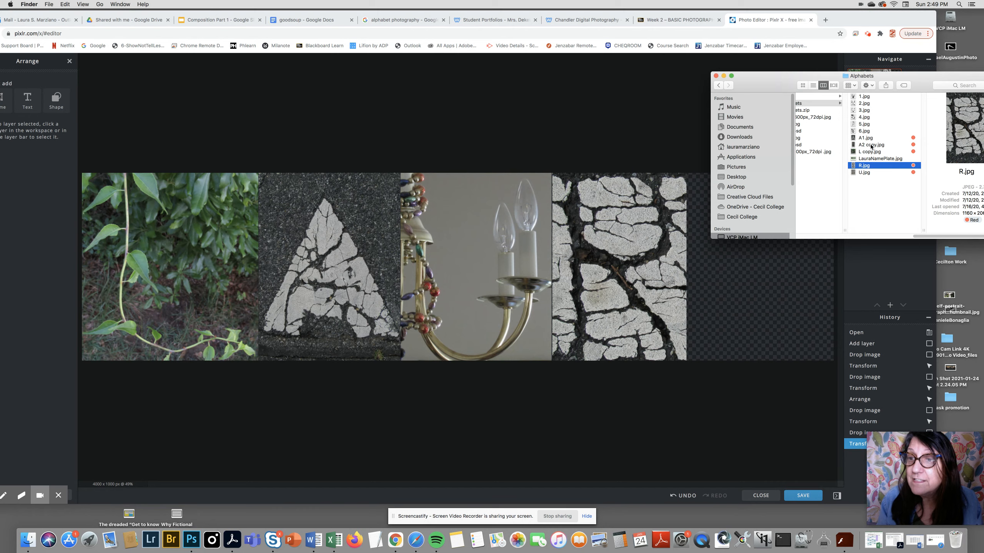
left_click_drag(870, 146, 562, 273)
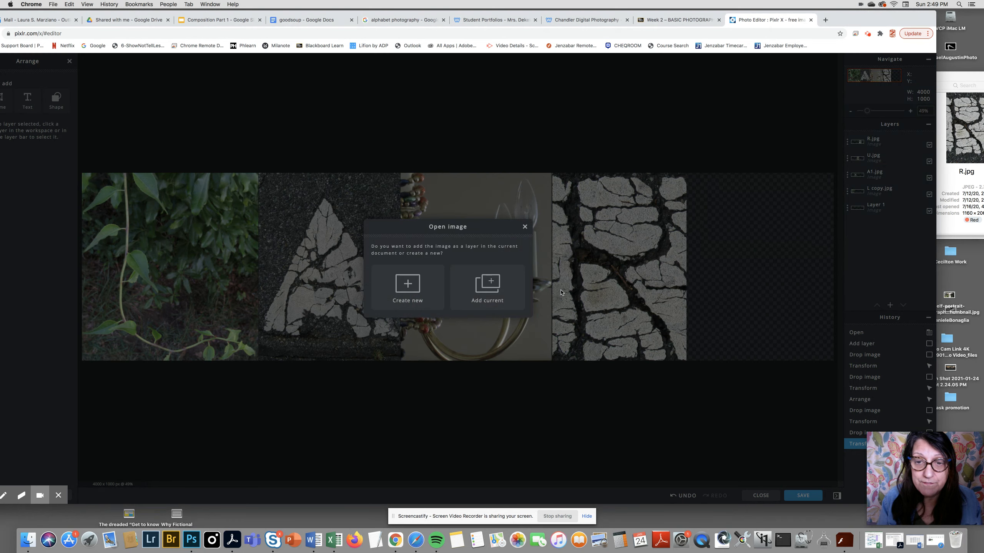
left_click(489, 285)
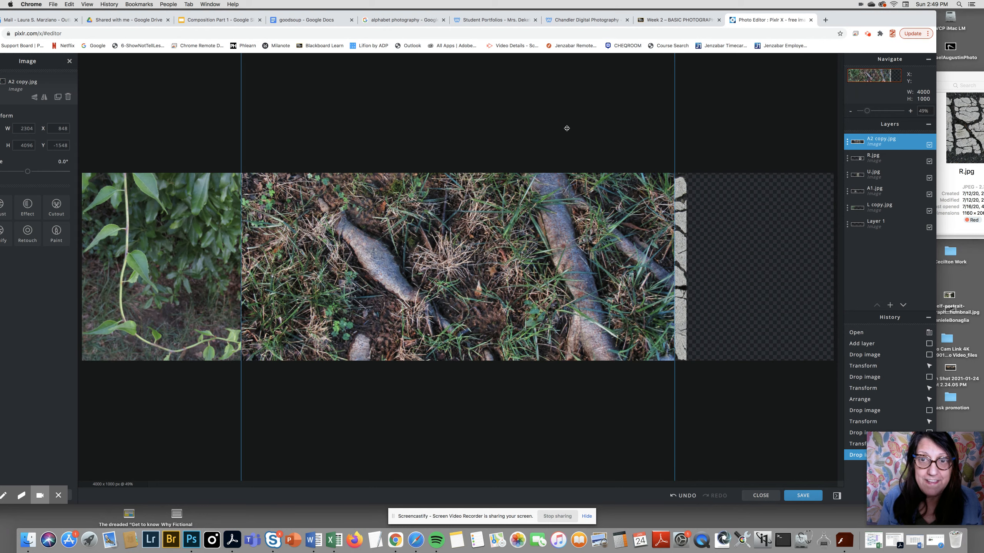
Scale the tree-root A photo down to about 616 × 1095 px
left_click_drag(544, 121, 651, 329)
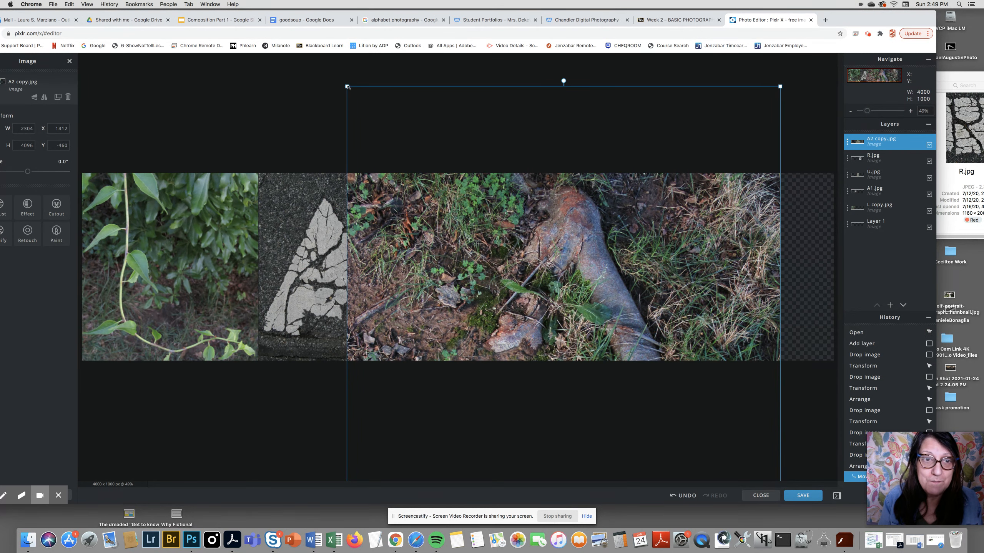
left_click_drag(347, 86, 523, 399)
left_click_drag(635, 435, 609, 108)
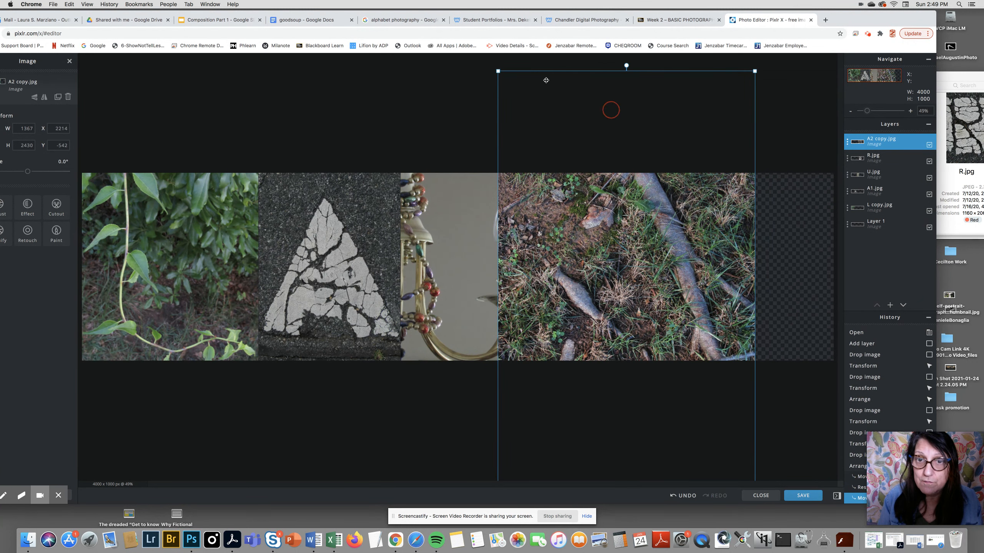
left_click_drag(498, 70, 594, 204)
left_click_drag(610, 246, 558, 135)
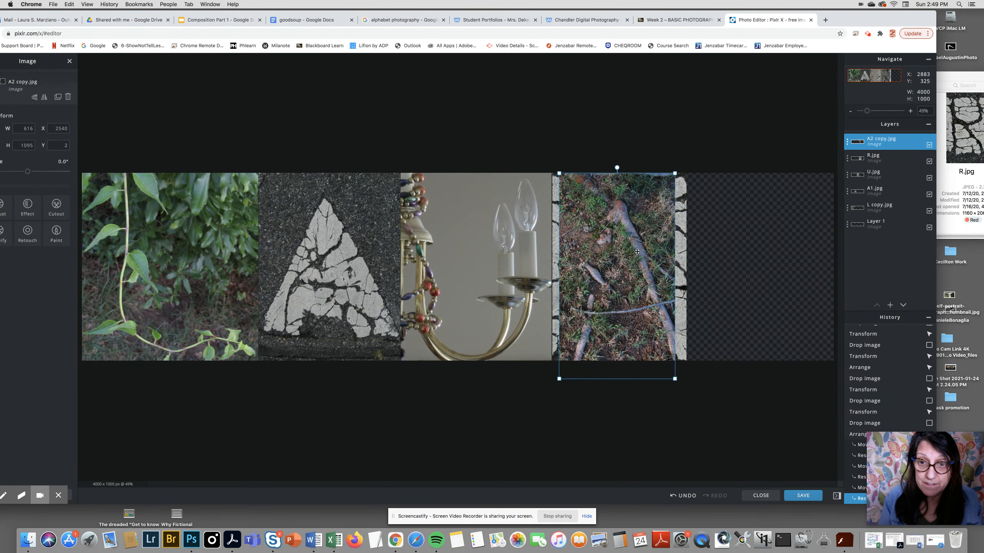
Place the tree-root A photo directly to the right of the R photo, at X 3217, Y -95
left_click_drag(635, 261, 761, 249)
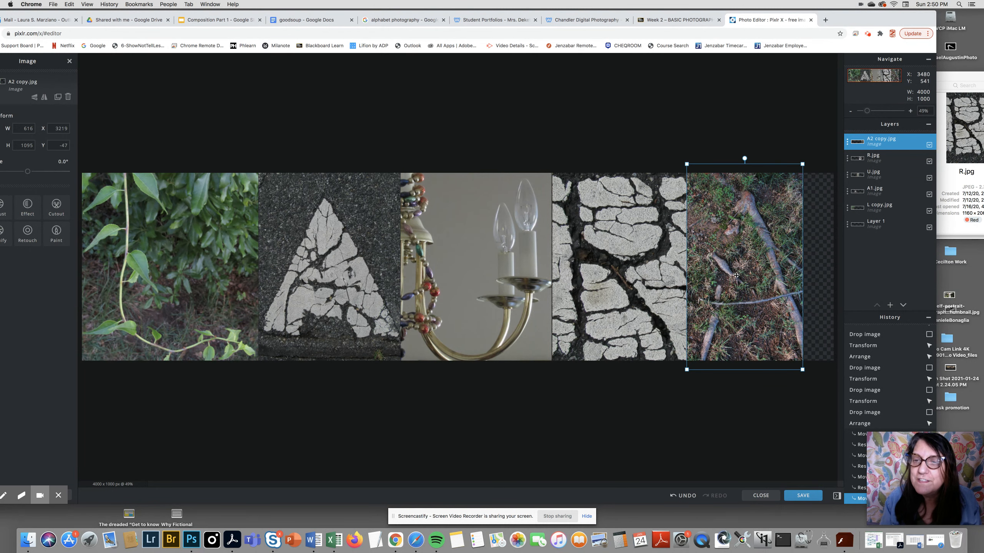
left_click_drag(736, 276, 736, 264)
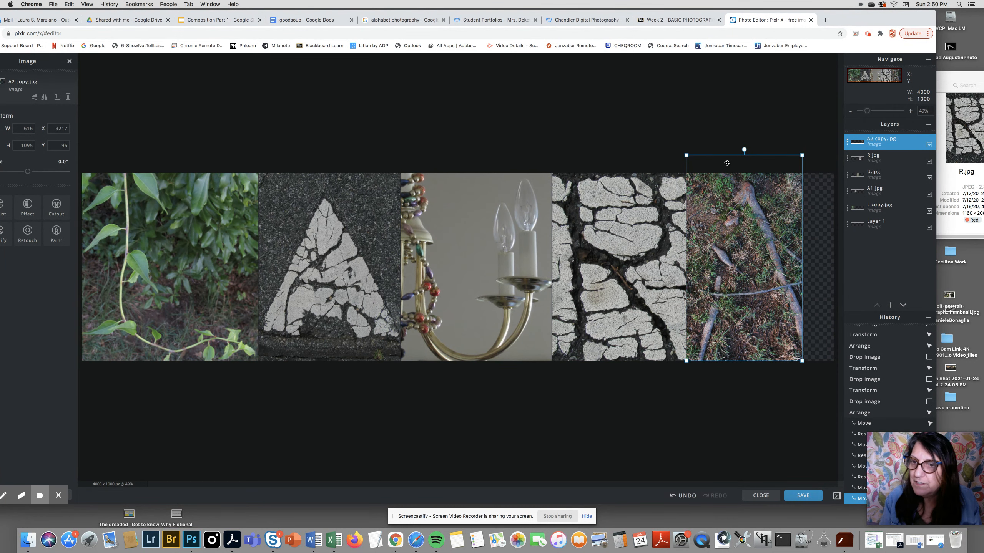
left_click(816, 254)
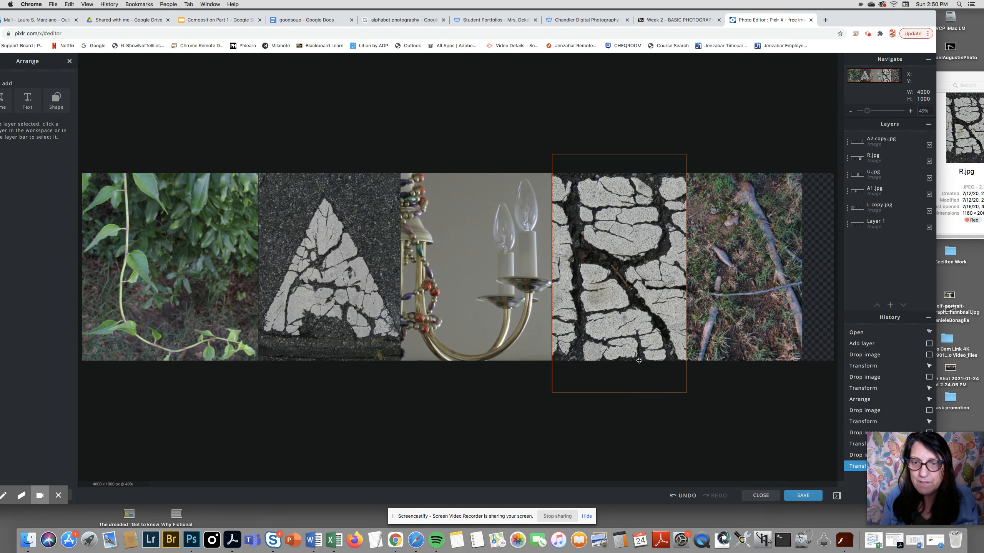
Nudge the R photo 2 px left, to X 2502, toward the U photo
left_click(638, 299)
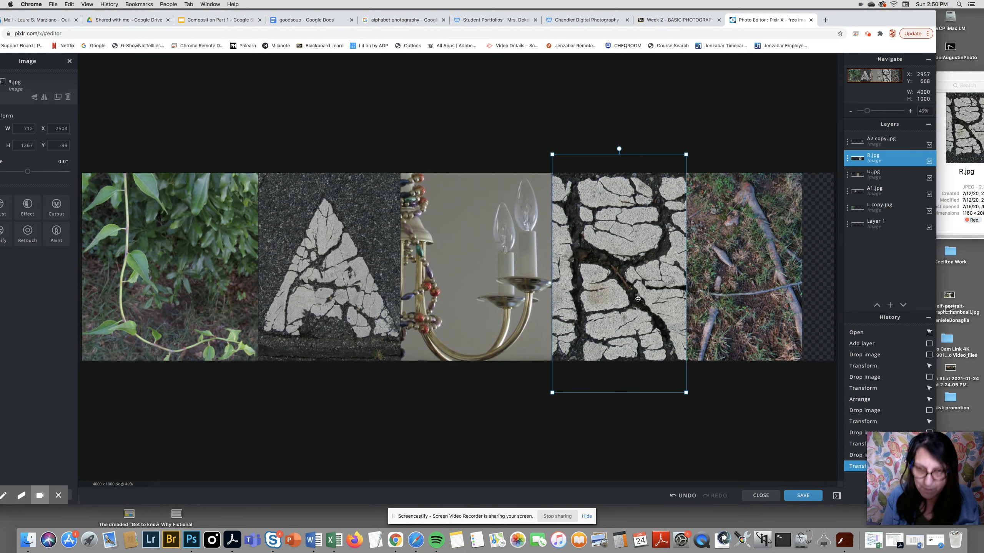
key("Left")
key("Left")
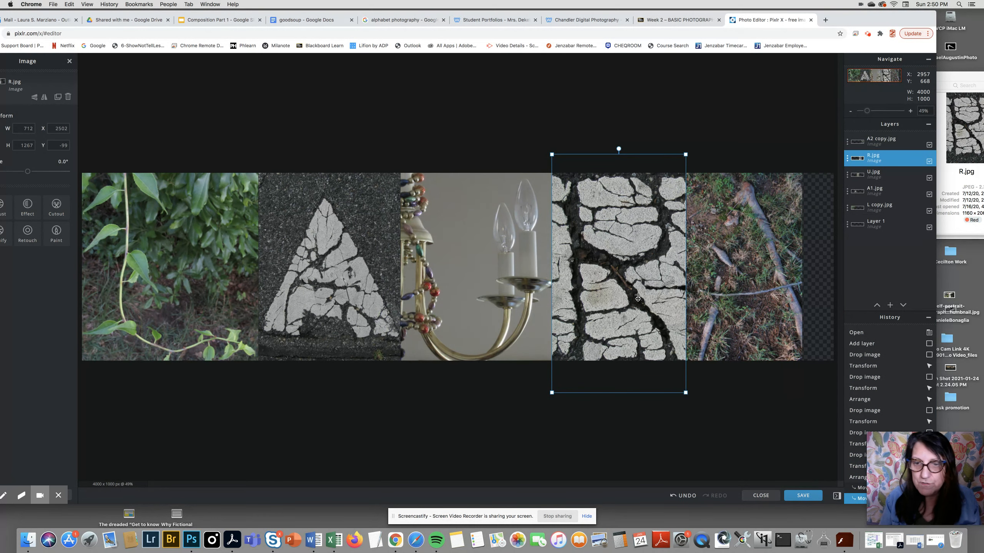
left_click(821, 297)
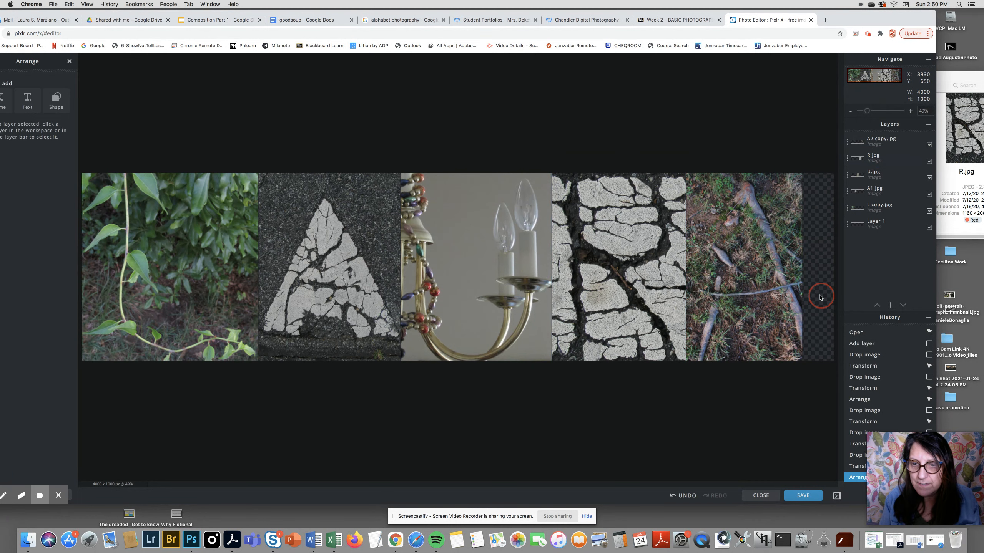
Nudge the tree-root A photo 2 px left, to X 3215, toward the R photo
left_click(763, 288)
key("Left")
key("Left")
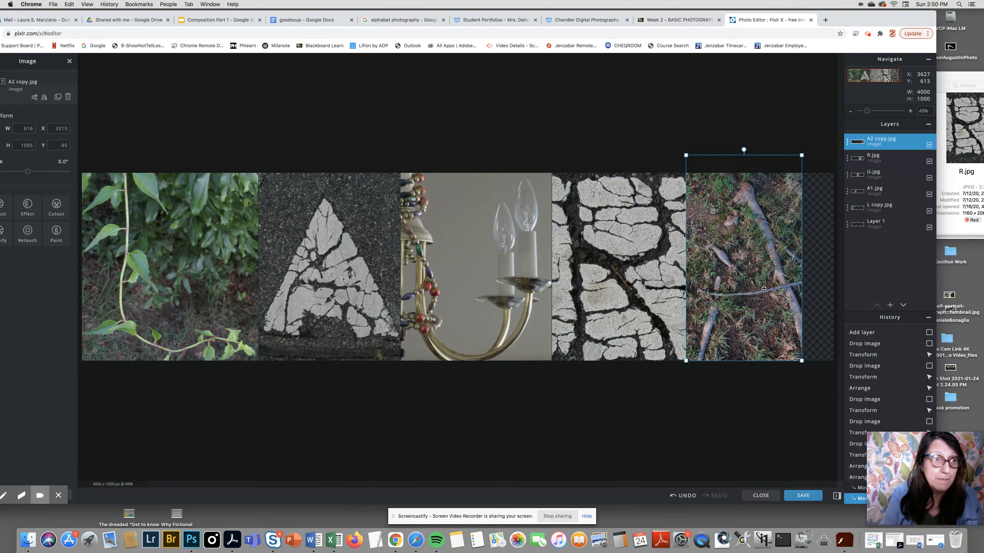
left_click(822, 298)
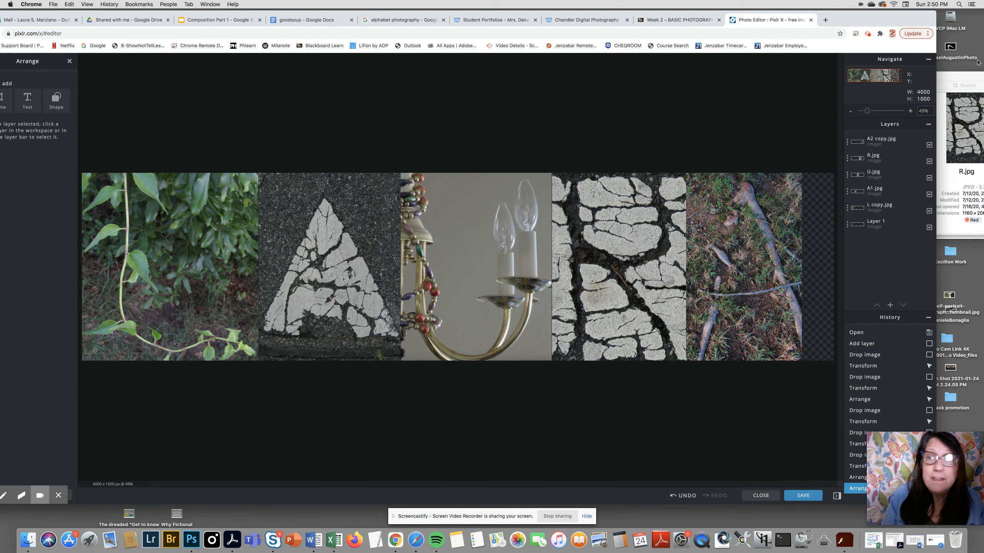
Bring the whole editor window into view and nudge the R photo left to X 2501, against the U photo
double_click(909, 18)
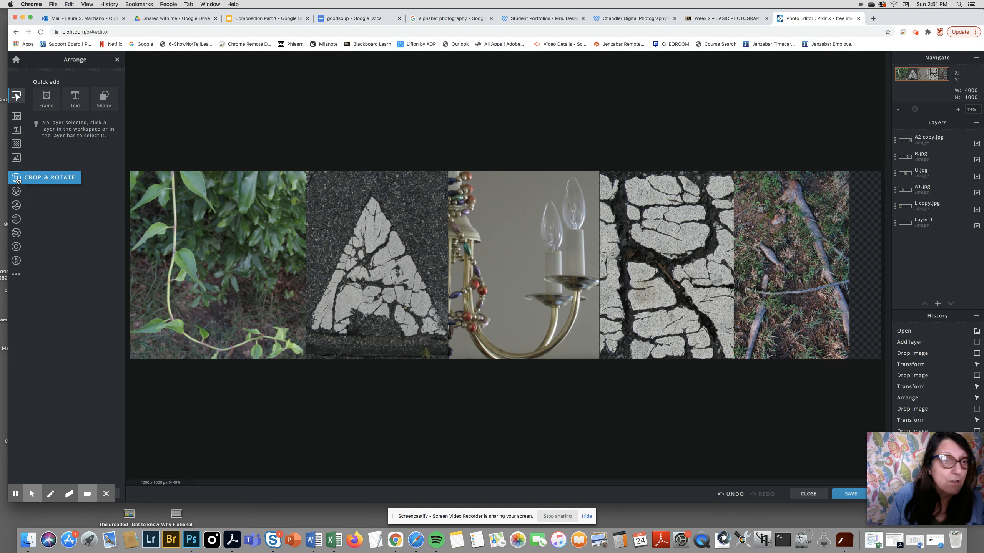
left_click(653, 298)
key("Left")
key("Left")
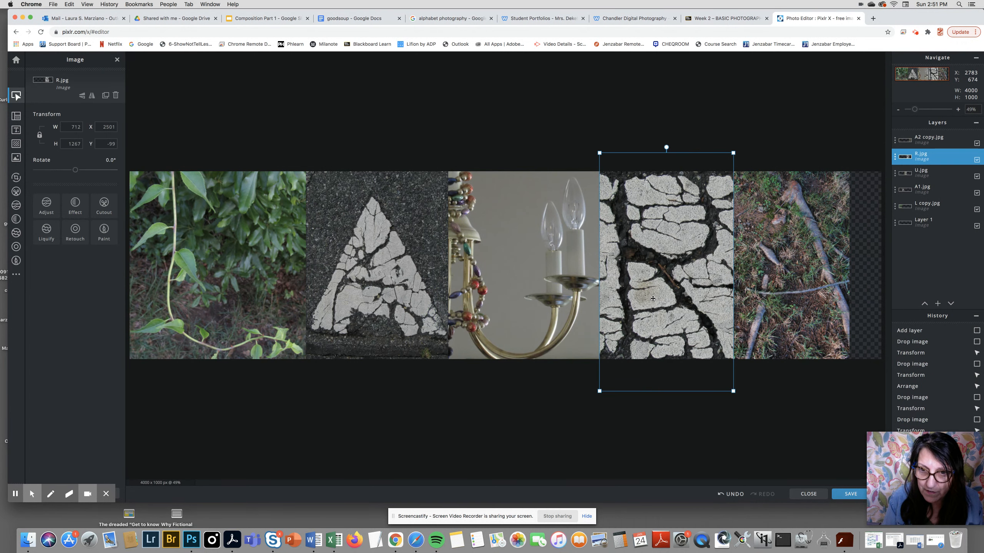
left_click(860, 295)
Nudge the tree-root A photo left to X 3213, against the R photo
left_click(818, 288)
key("Left")
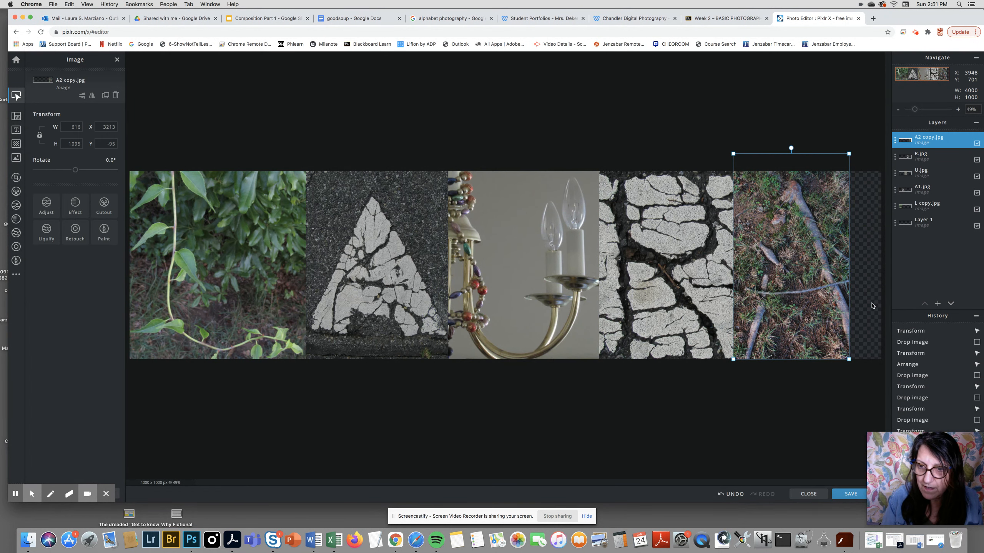
left_click(871, 304)
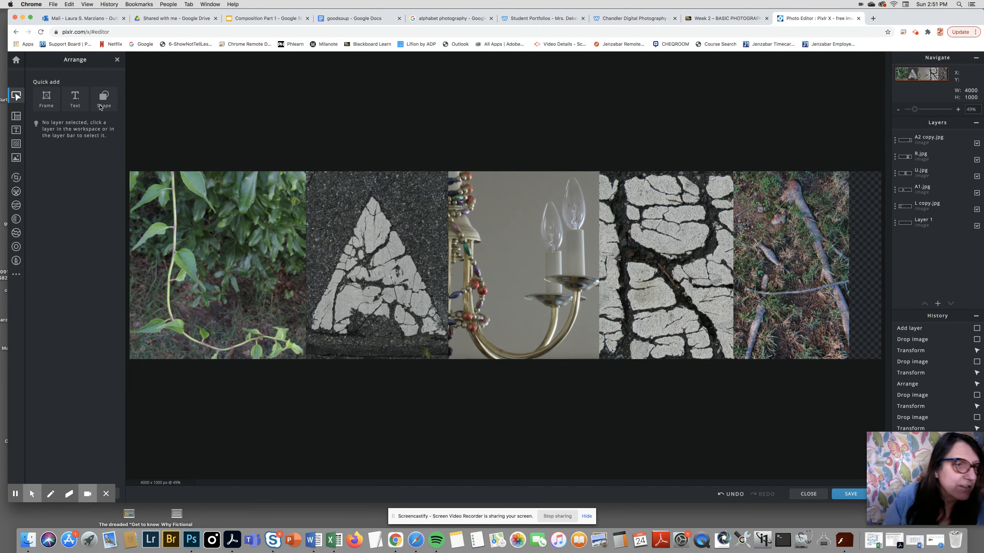
Crop the canvas to 3828 × 1000 px, removing the empty strip beyond the last letter photo
left_click(16, 178)
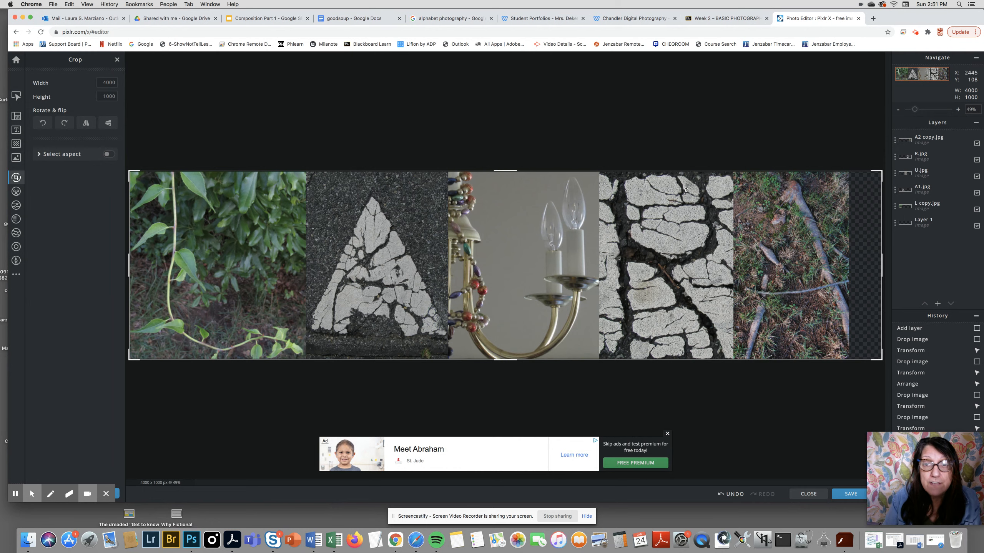
left_click_drag(883, 265, 850, 263)
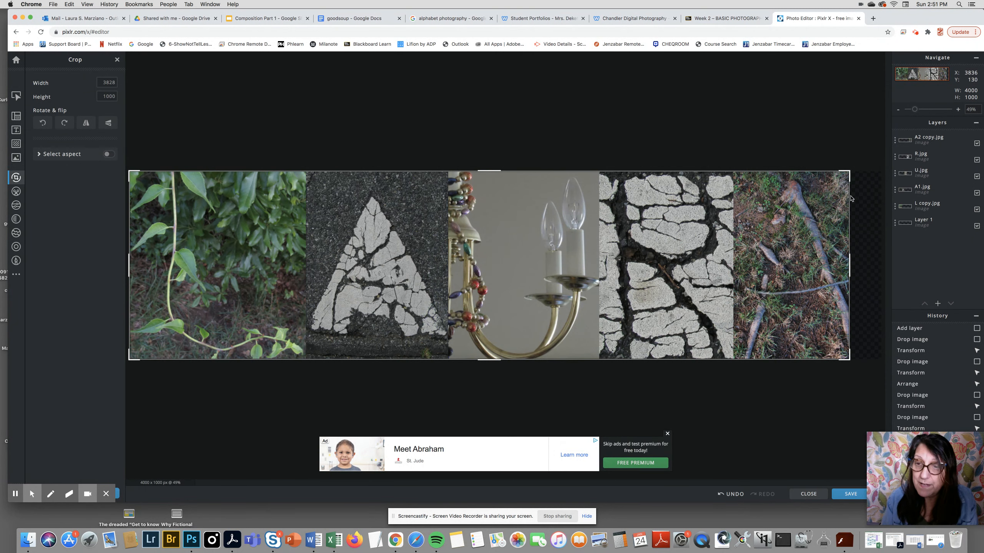
key("Return")
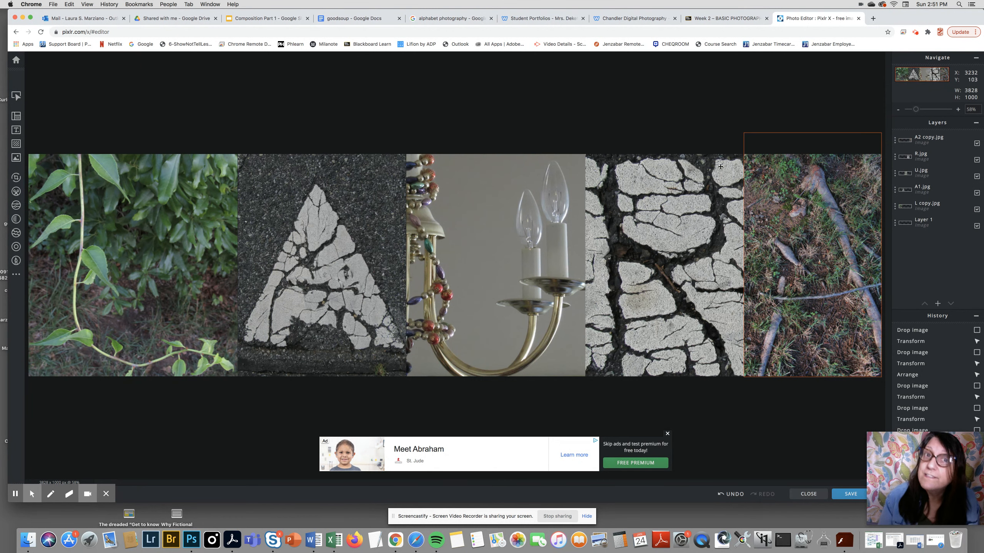
Save the nameplate image as a JPG named Banner Tut3, download it and close the save dialog
left_click(850, 494)
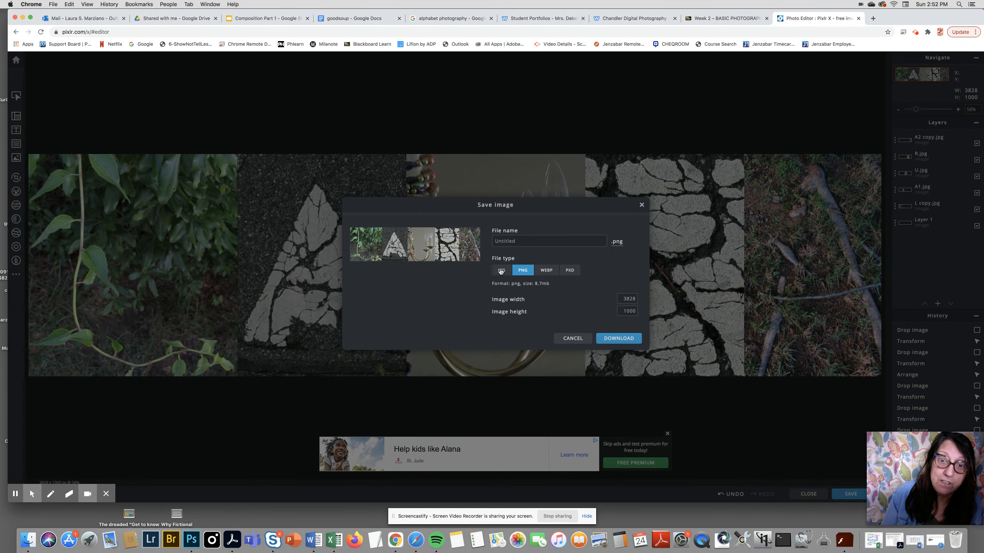
left_click(501, 272)
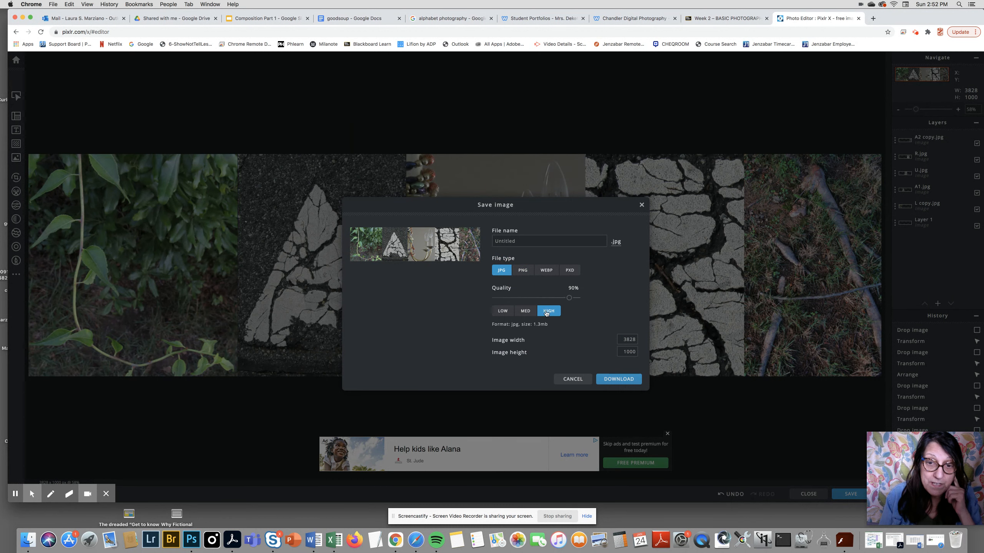
left_click(505, 241)
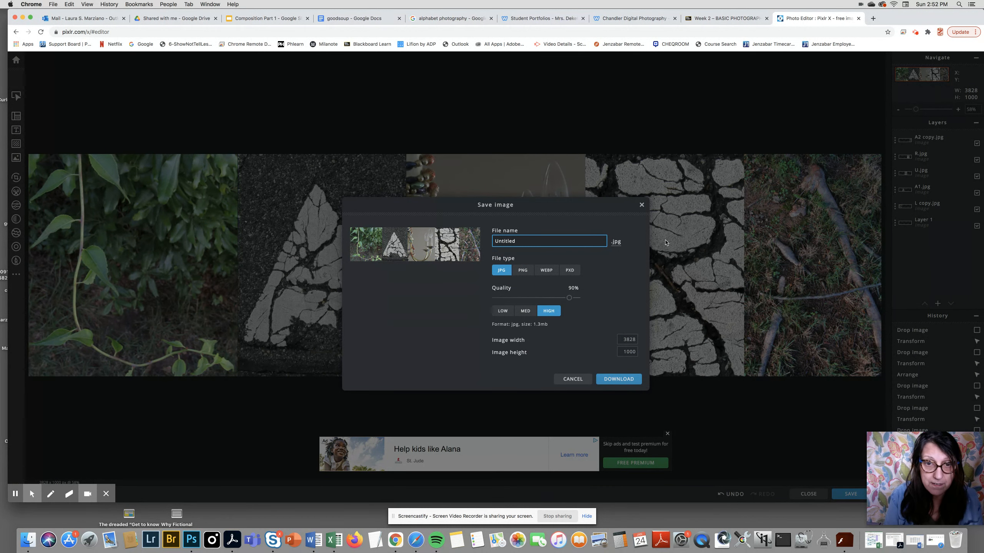
key("BackSpace")
key("BackSpace")
key("BackSpace")
key("BackSpace")
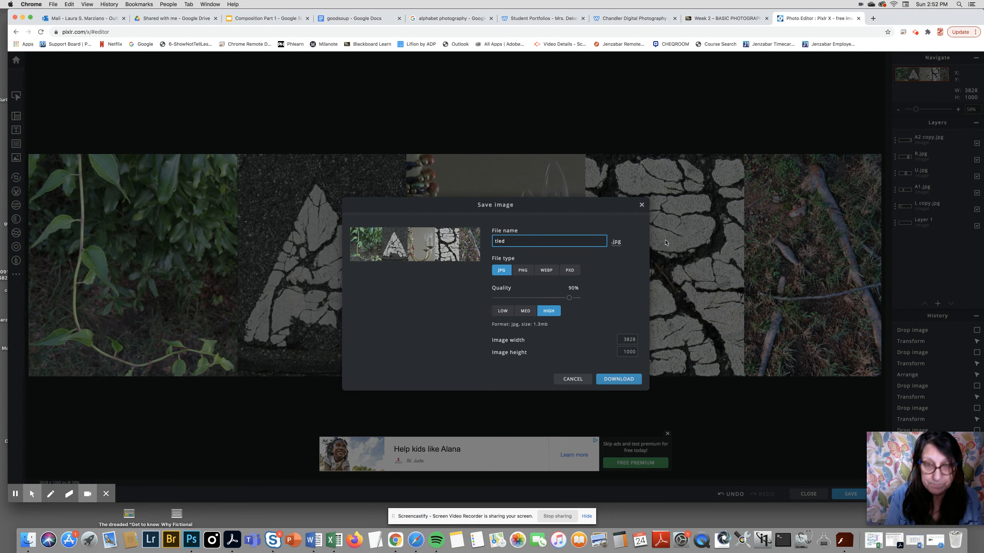
key("Delete")
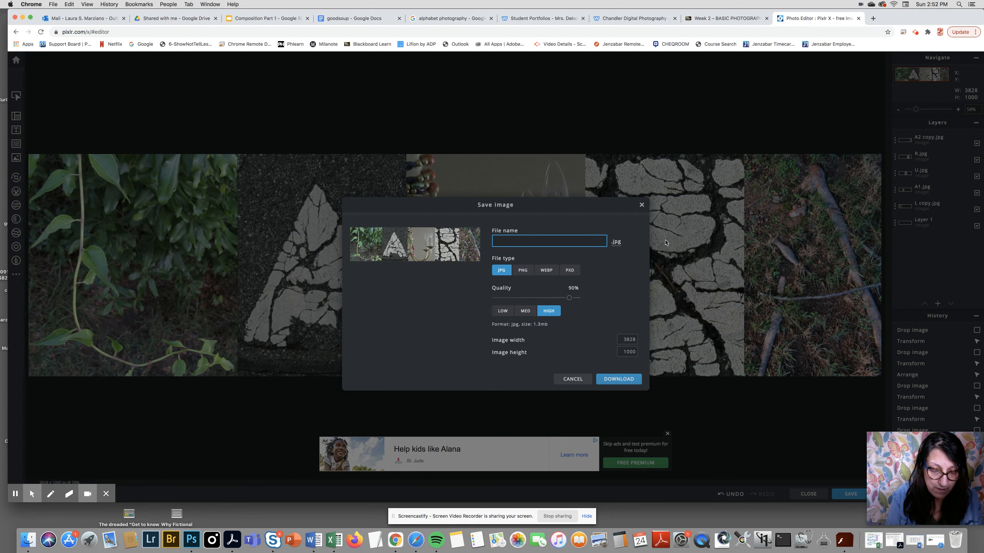
type("Ba")
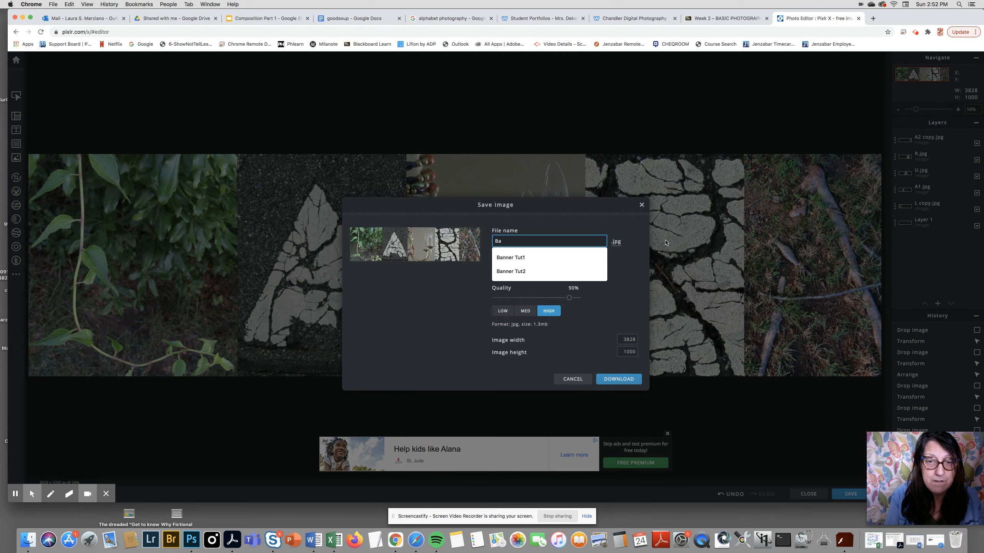
type("nner Tut1")
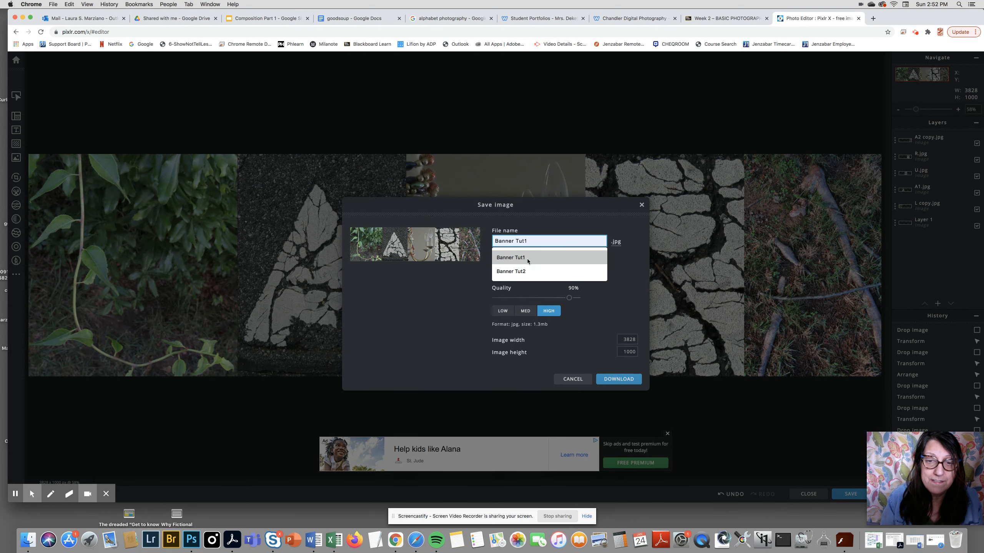
left_click(528, 258)
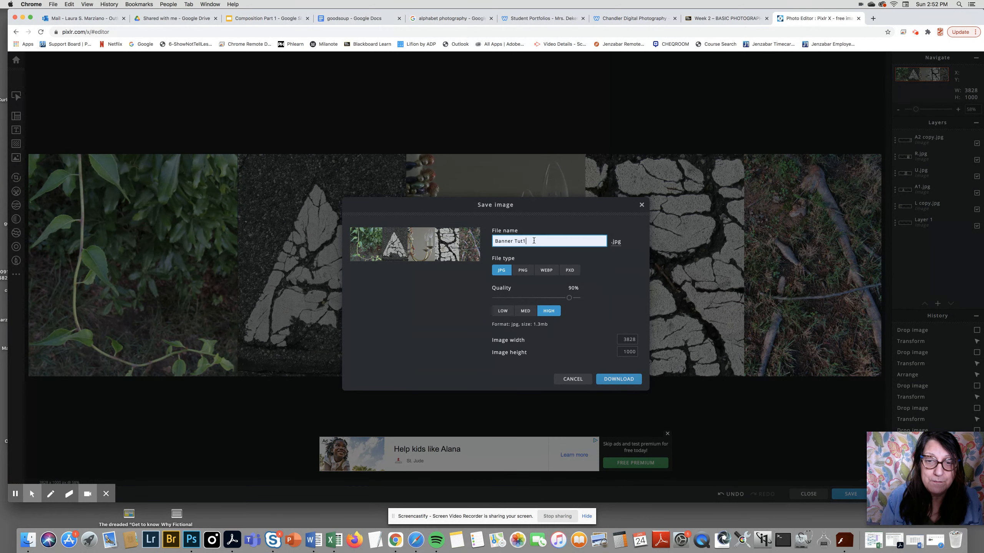
key("BackSpace")
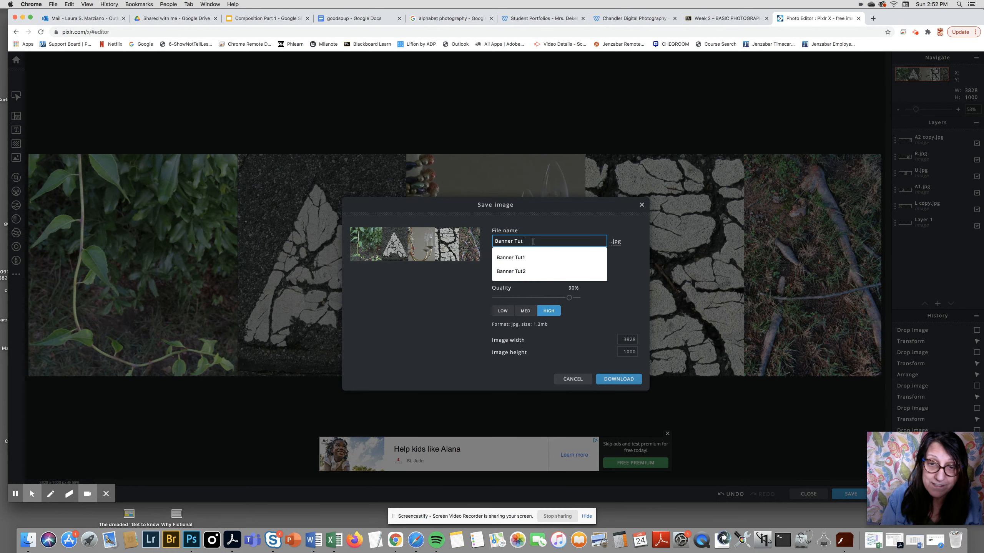
key("Escape")
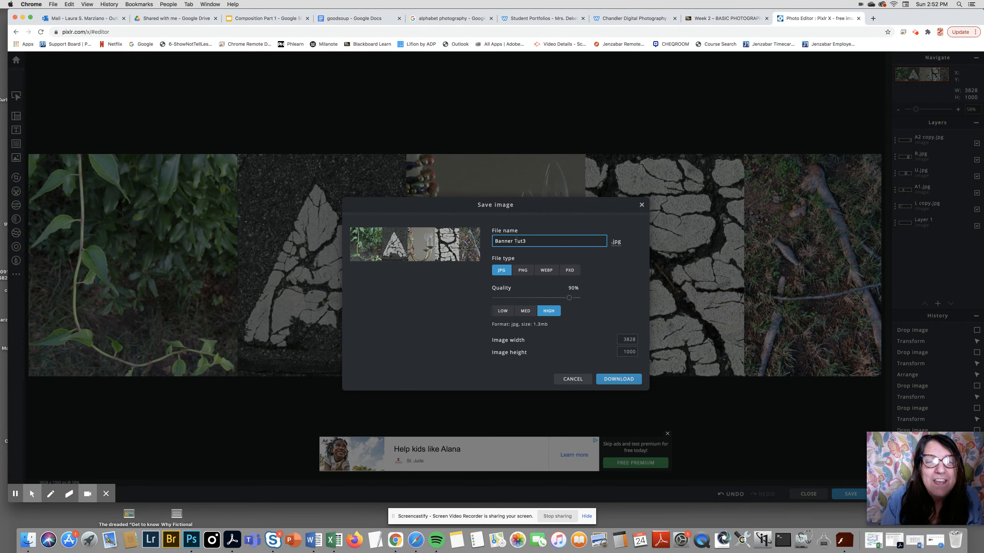
left_click(619, 379)
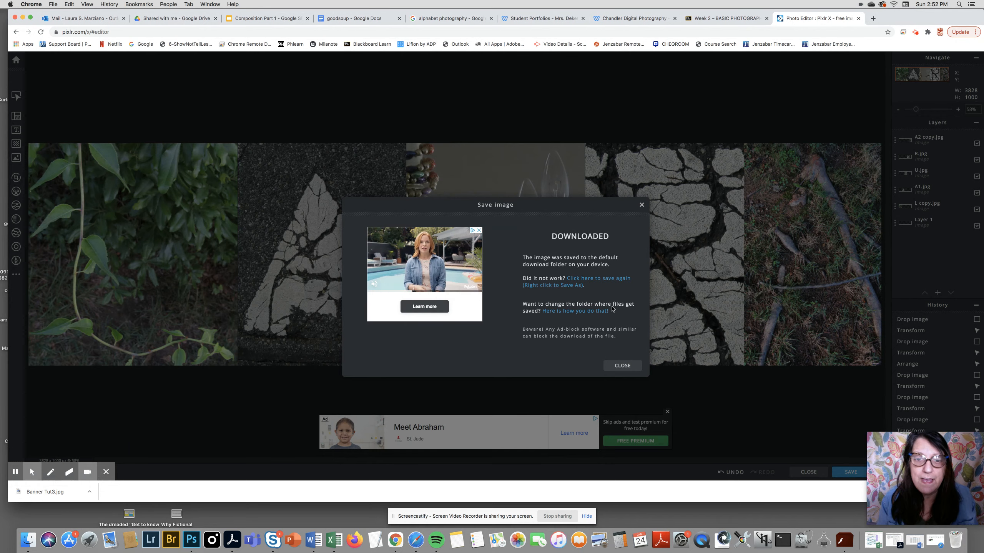
left_click(622, 366)
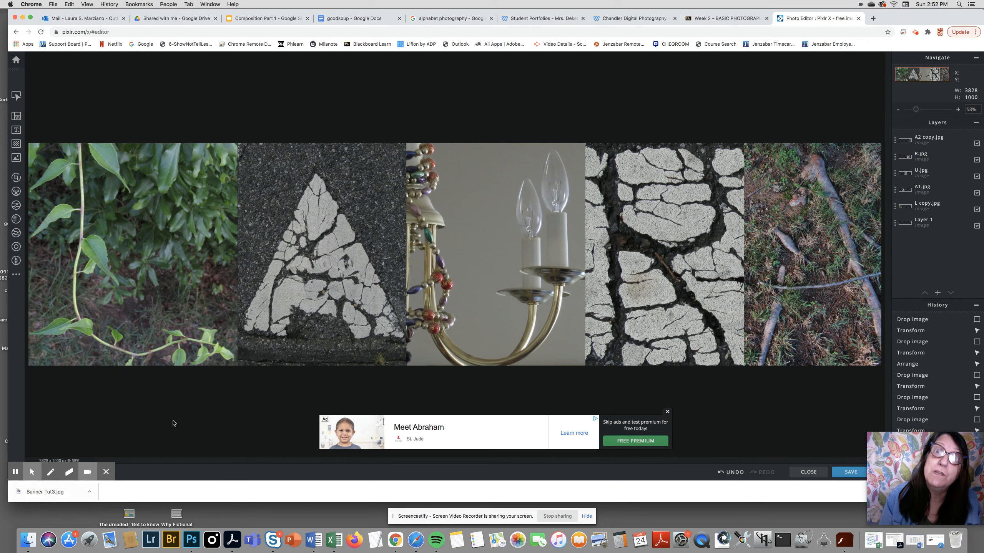
Open the downloaded Banner Tut3.jpg in Preview to check the finished nameplate, and close it
left_click(43, 495)
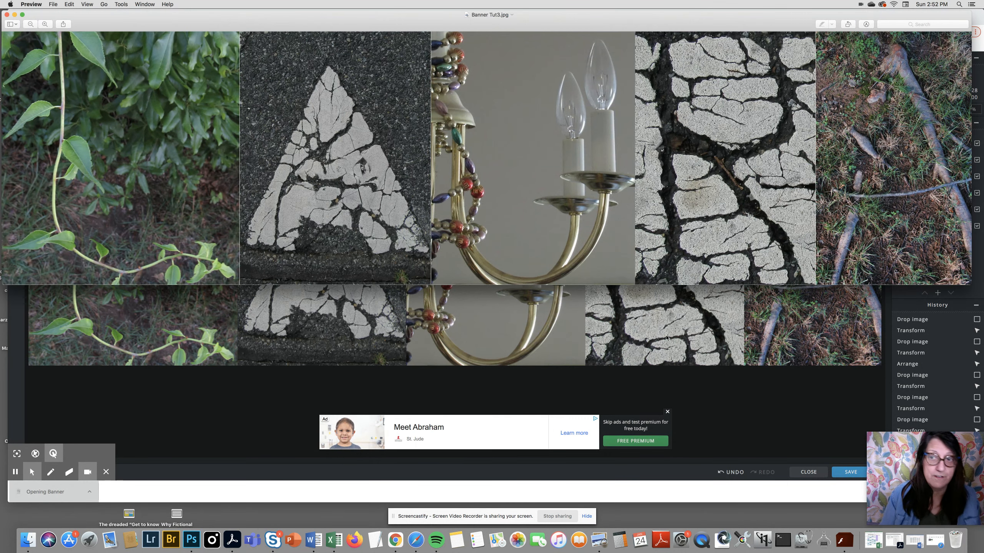
left_click_drag(579, 18, 603, 27)
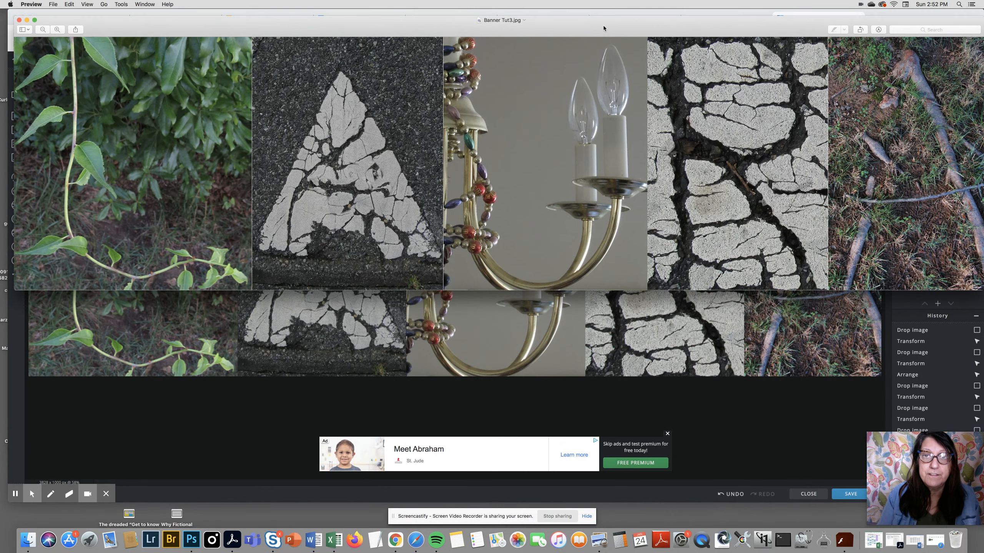
left_click(19, 20)
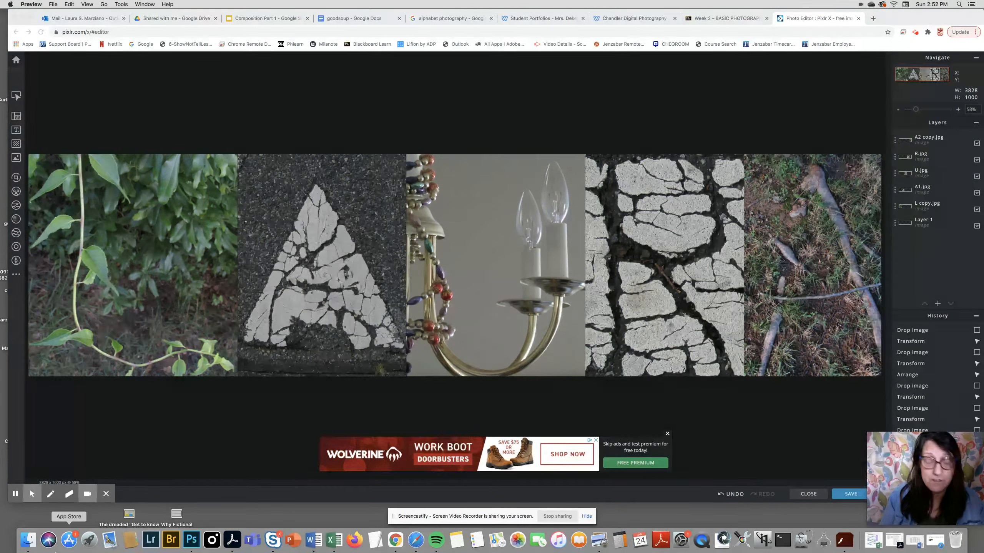
Switch to Finder, locate and select Banner Tut3.jpg in the Downloads folder to inspect it, and close the window
left_click(29, 540)
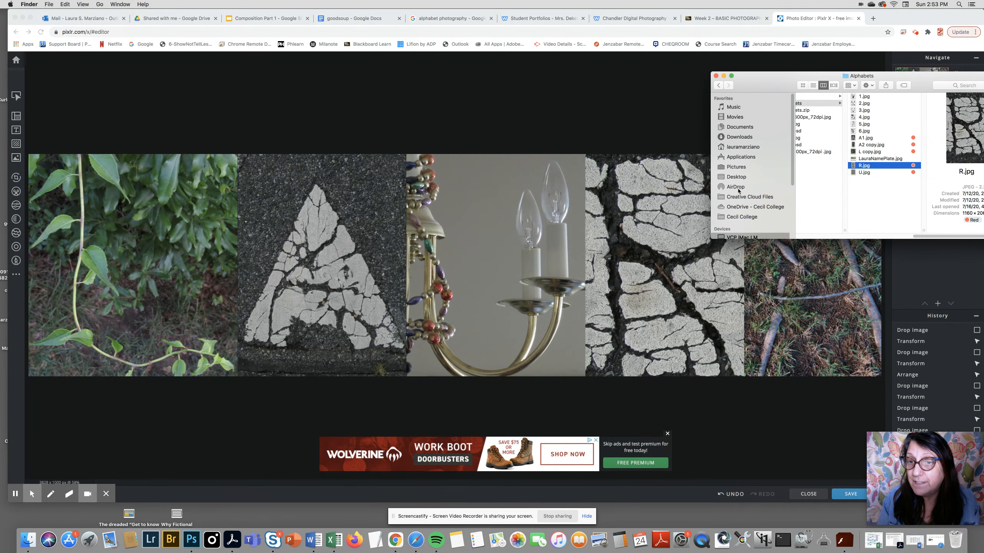
left_click(744, 138)
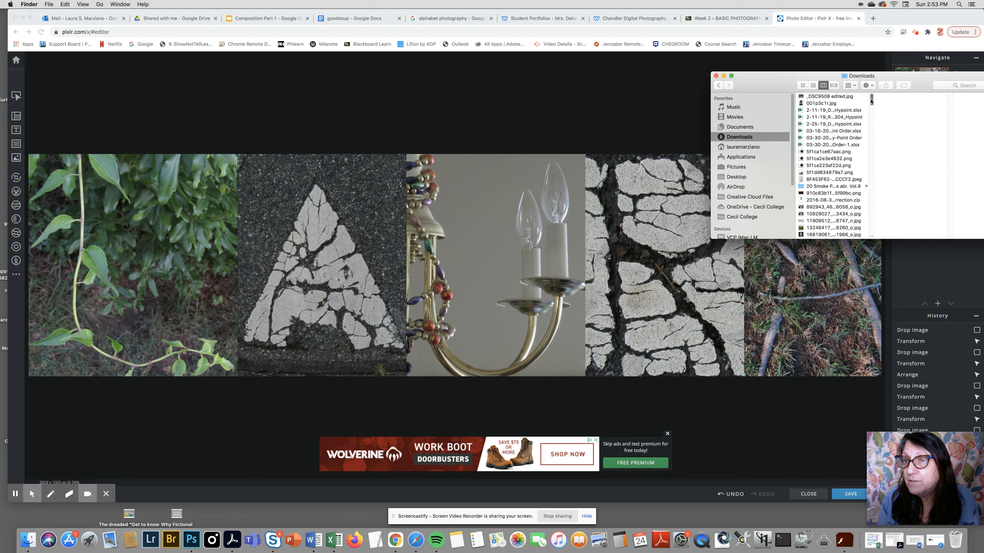
left_click_drag(871, 101, 868, 139)
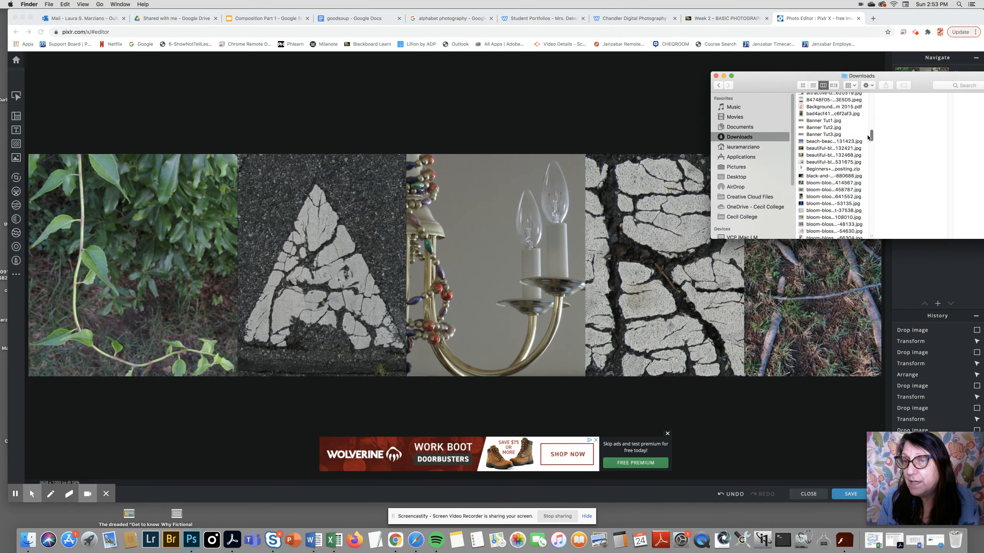
left_click(811, 136)
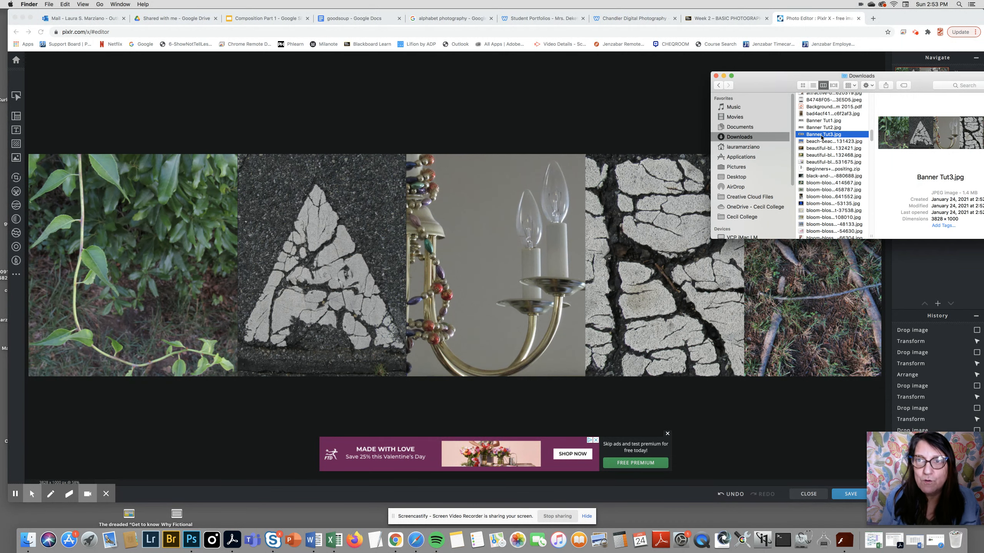
left_click(716, 76)
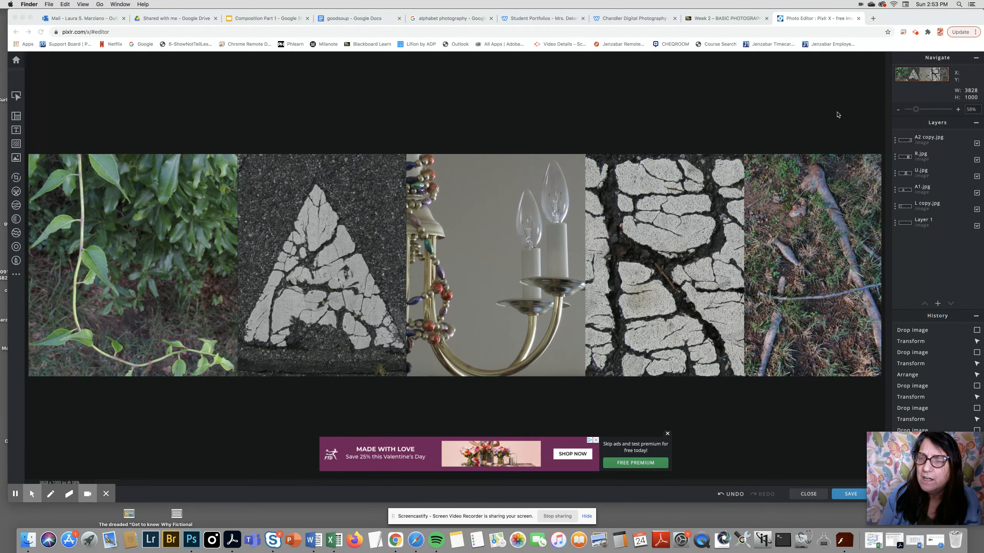